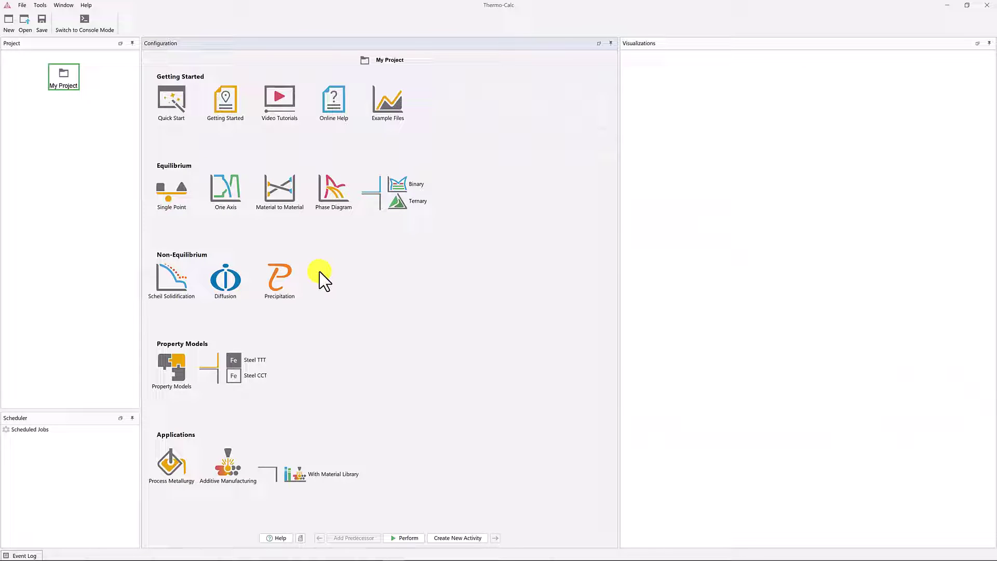
# - Start a Precipitation template with the Demo: Steels and Fe-alloys package and elements Fe, Mn, C
pyautogui.click(279, 272)
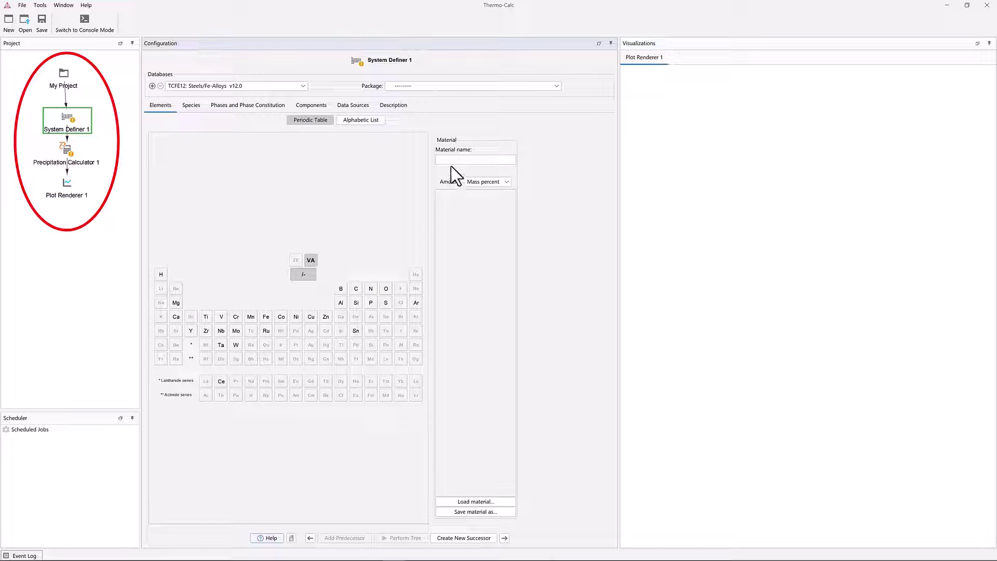
pyautogui.click(523, 84)
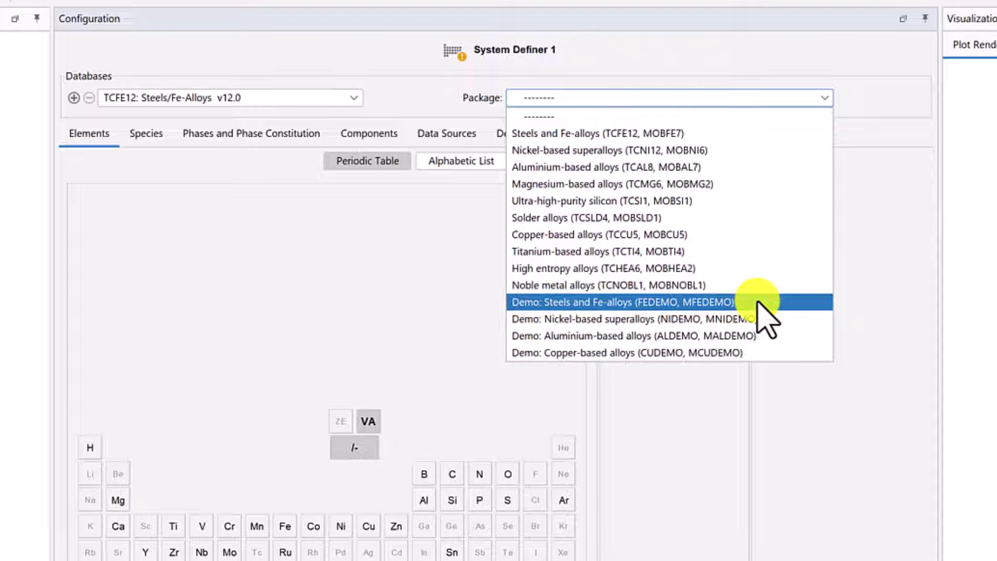
pyautogui.click(767, 301)
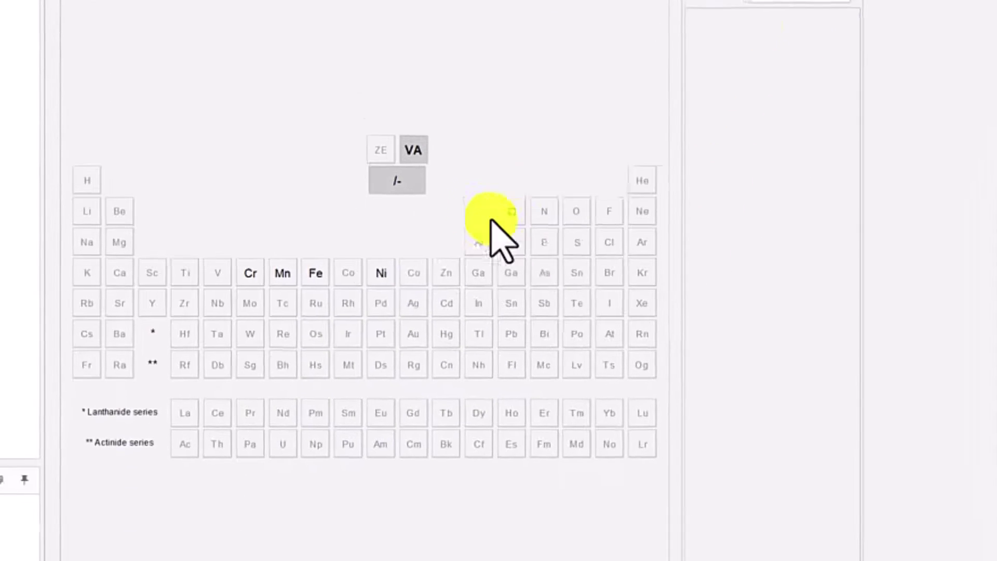
pyautogui.click(318, 241)
pyautogui.click(285, 243)
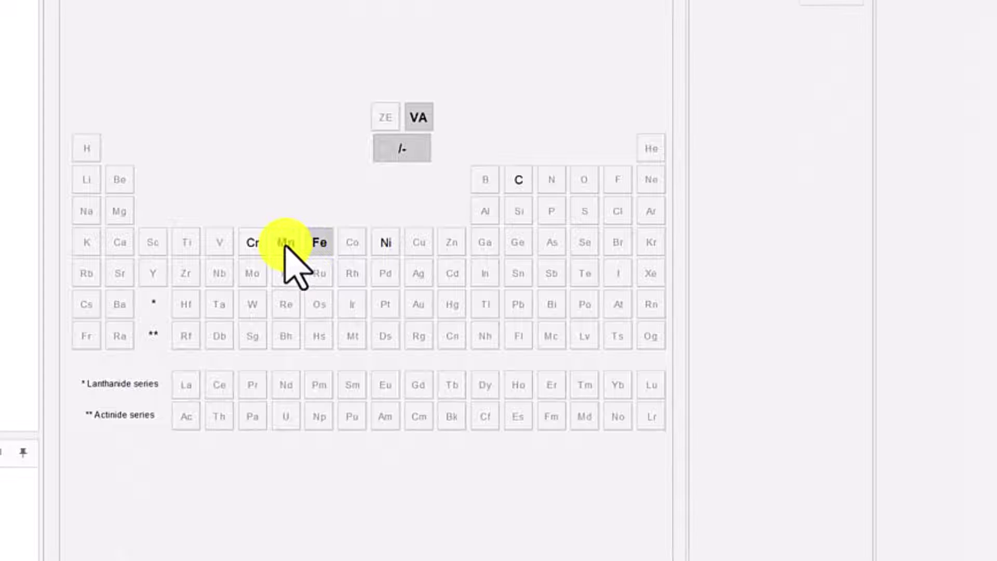
pyautogui.click(517, 179)
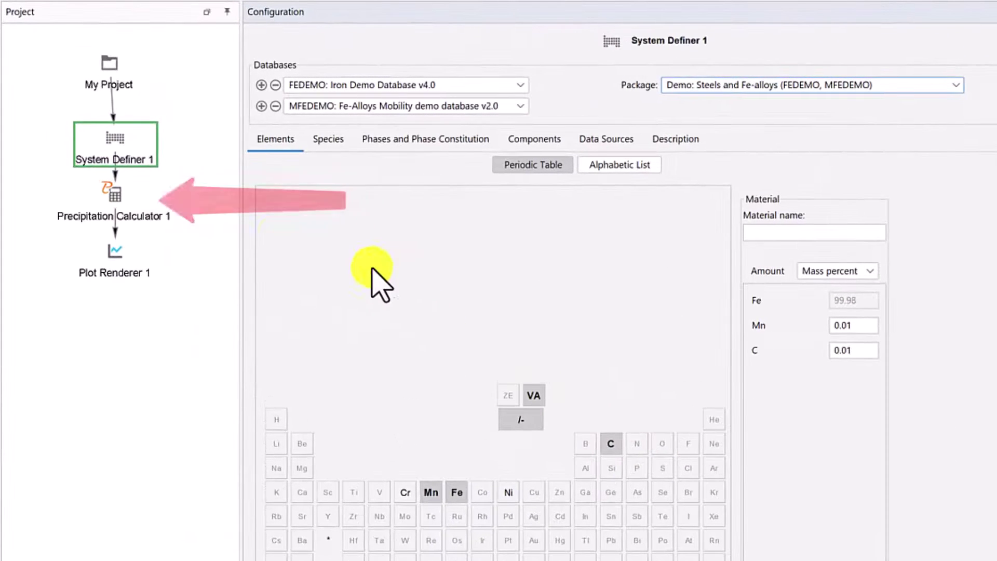
# - Rename Precipitation Calculator 1 to OE
pyautogui.rightClick(113, 213)
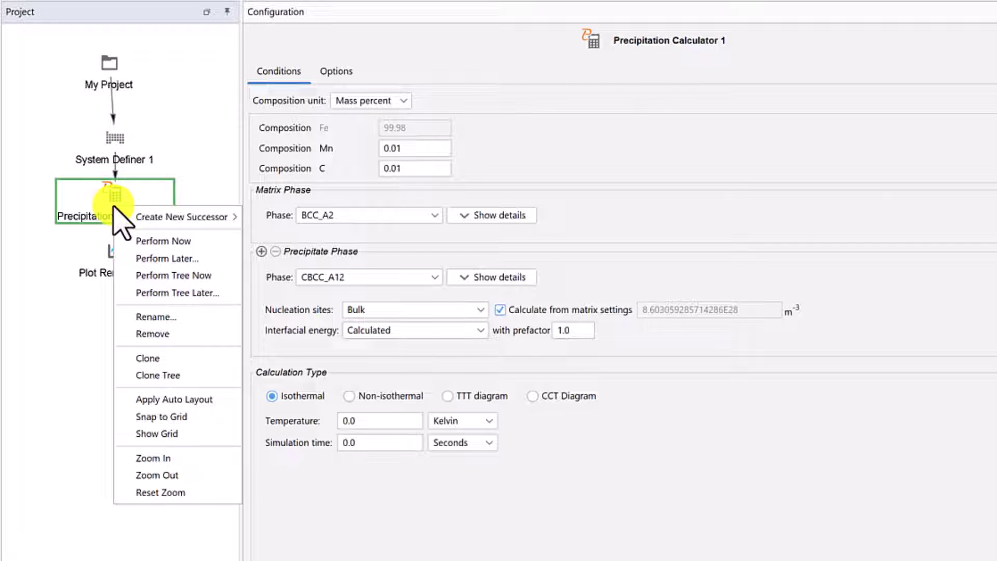
pyautogui.click(124, 316)
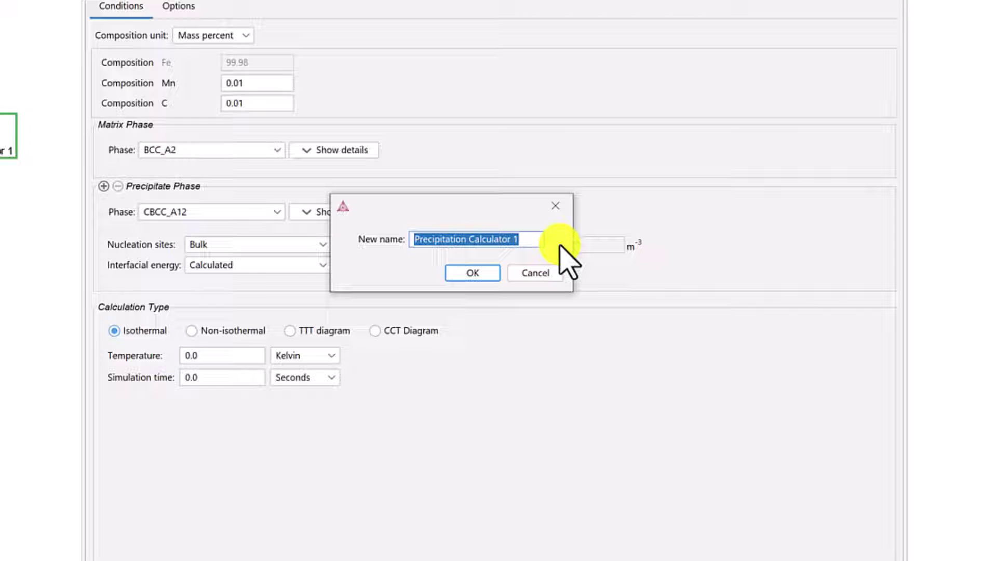
pyautogui.write('OE')
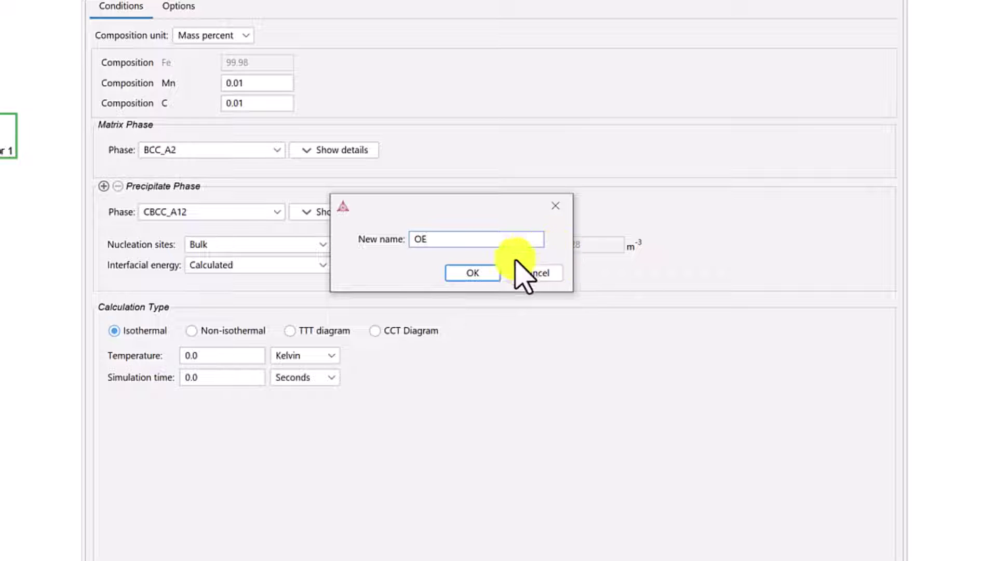
pyautogui.click(475, 273)
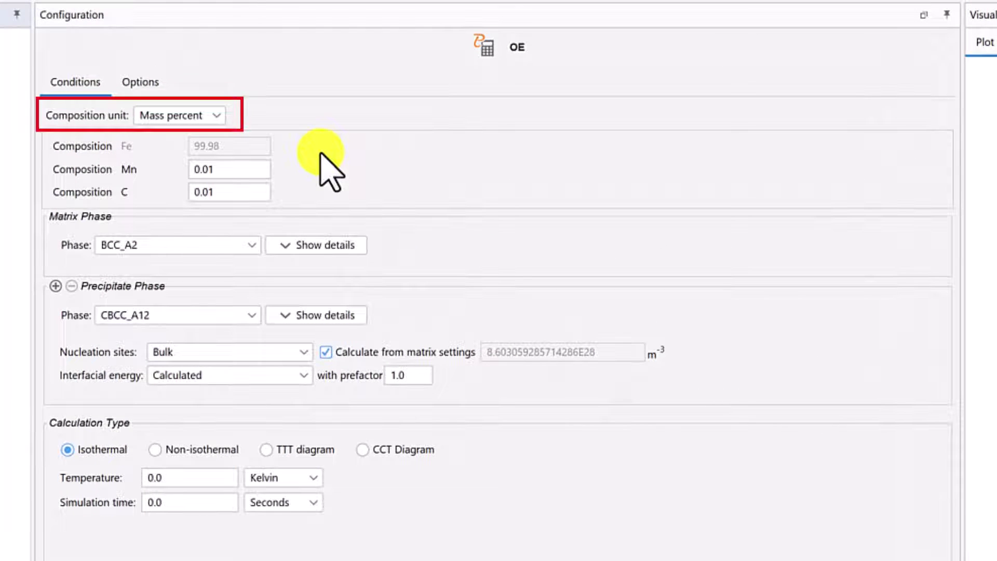
# - Enter 1.96 mass percent Mn and 0.61 mass percent C in the OE composition
pyautogui.click(260, 165)
pyautogui.write('1.96')
pyautogui.press('Tab')
pyautogui.write('0.61')
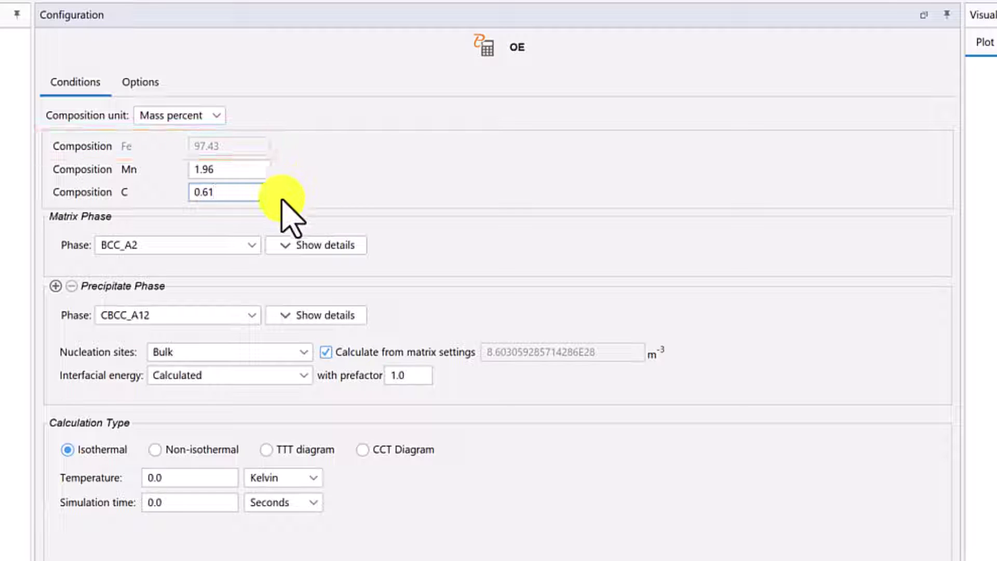
# - Keep BCC_A2 as the matrix phase and show its detailed settings
pyautogui.click(246, 245)
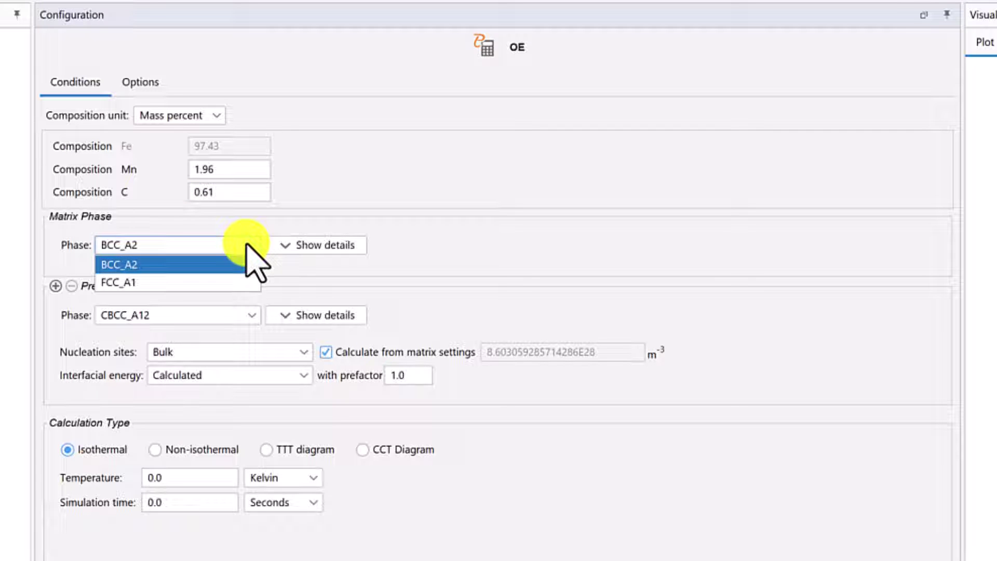
pyautogui.click(247, 244)
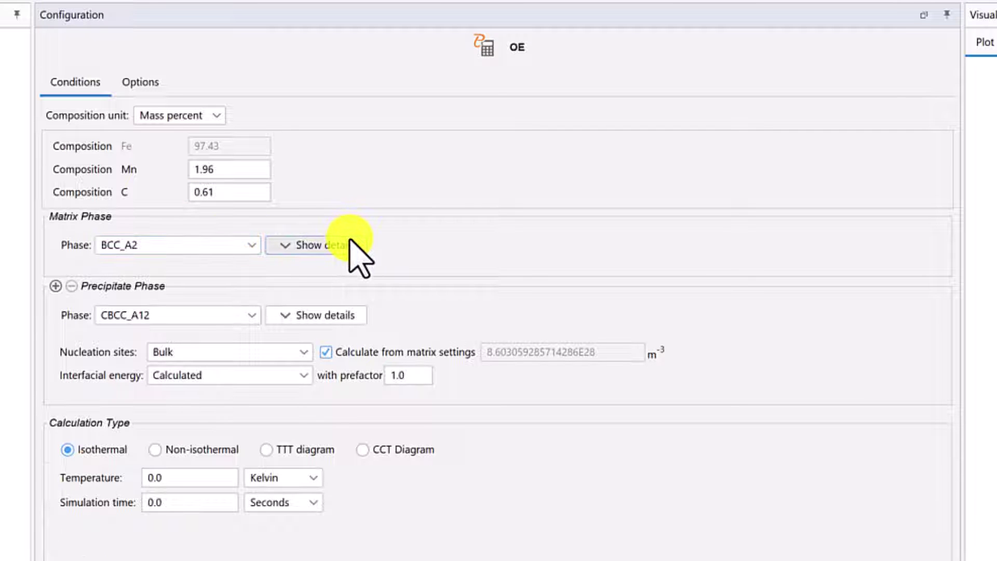
pyautogui.click(328, 244)
pyautogui.scroll(-2, 493, 249)
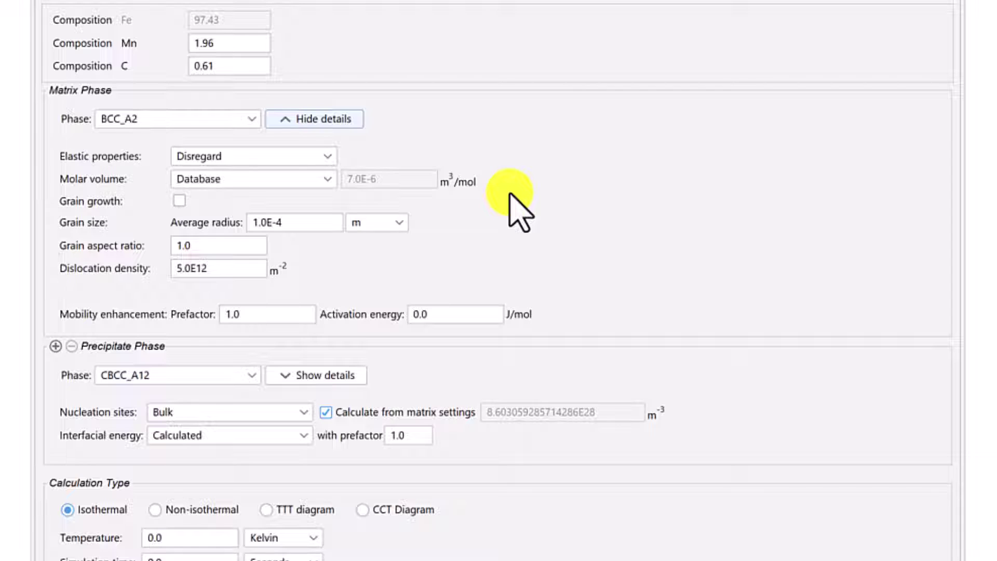
# - Set the matrix grain average radius to 0.1 µm and grain aspect ratio to 100
pyautogui.click(316, 221)
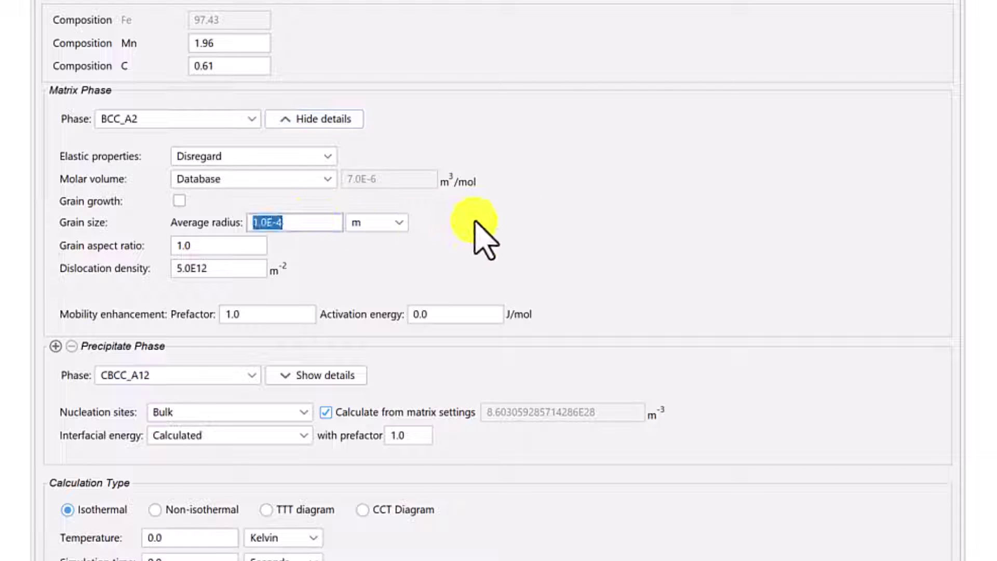
pyautogui.write('0.1')
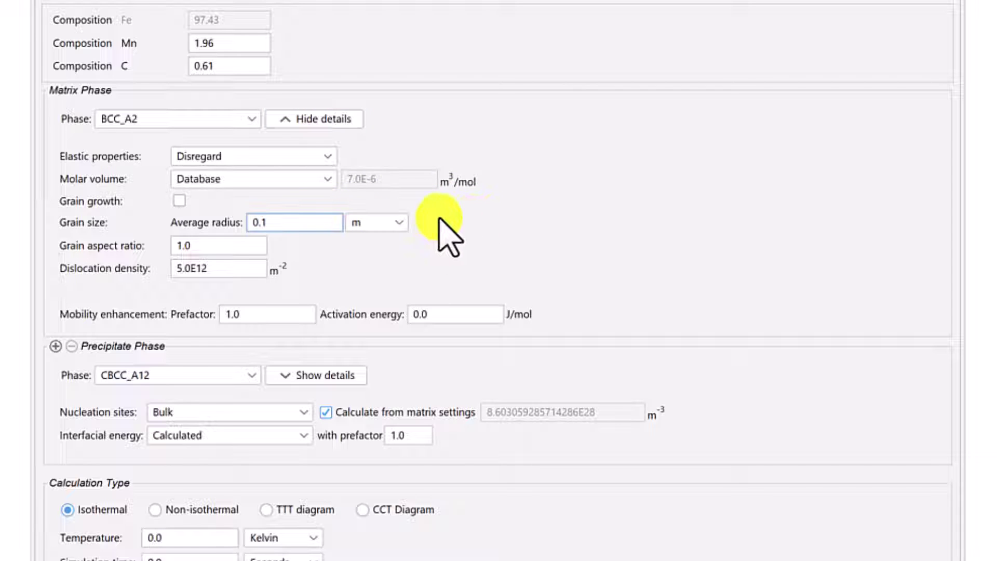
pyautogui.click(399, 222)
pyautogui.click(393, 261)
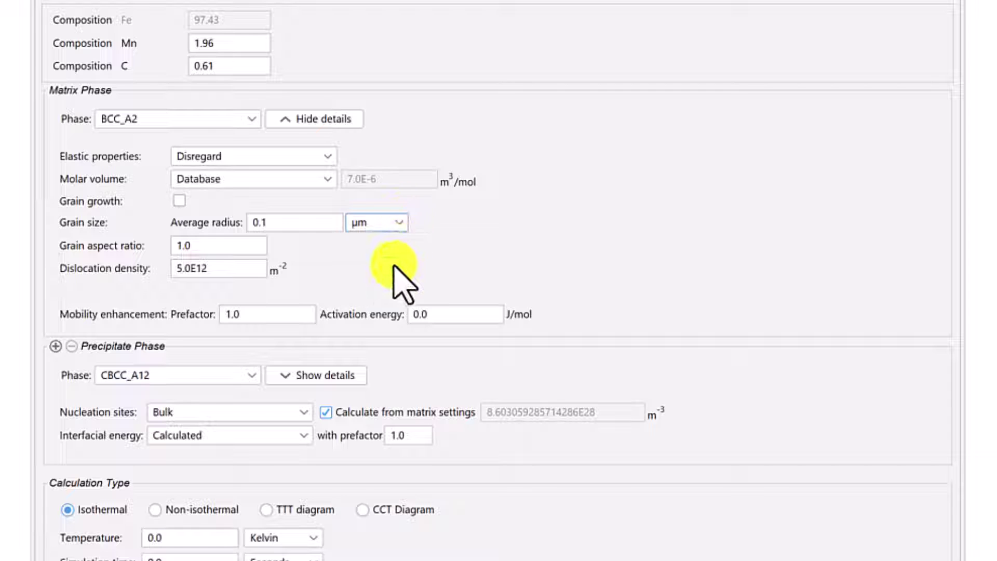
pyautogui.click(233, 245)
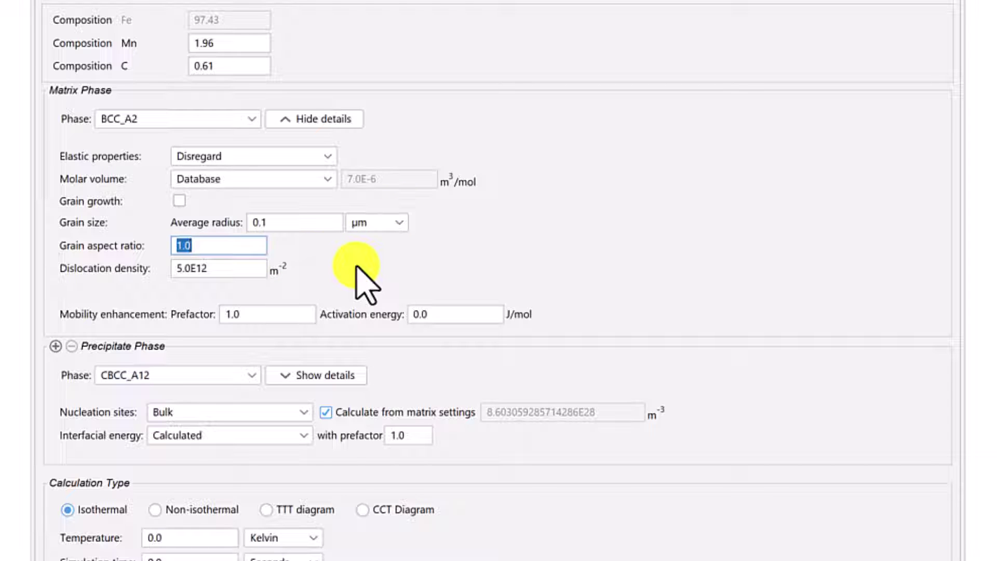
pyautogui.write('100')
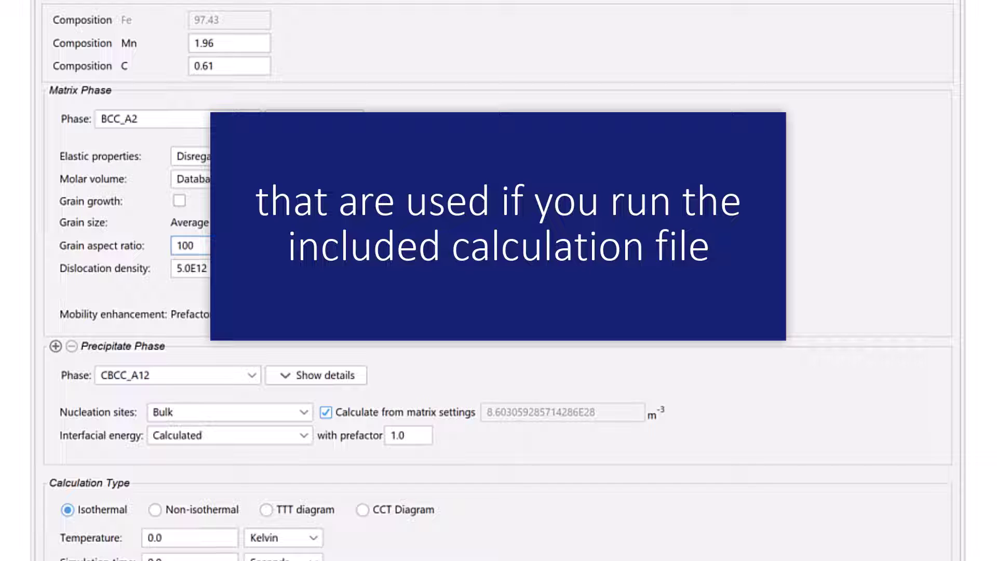
# - Set mobility enhancement prefactor 0.008 and activation energy -70000 J/mol
pyautogui.click(285, 311)
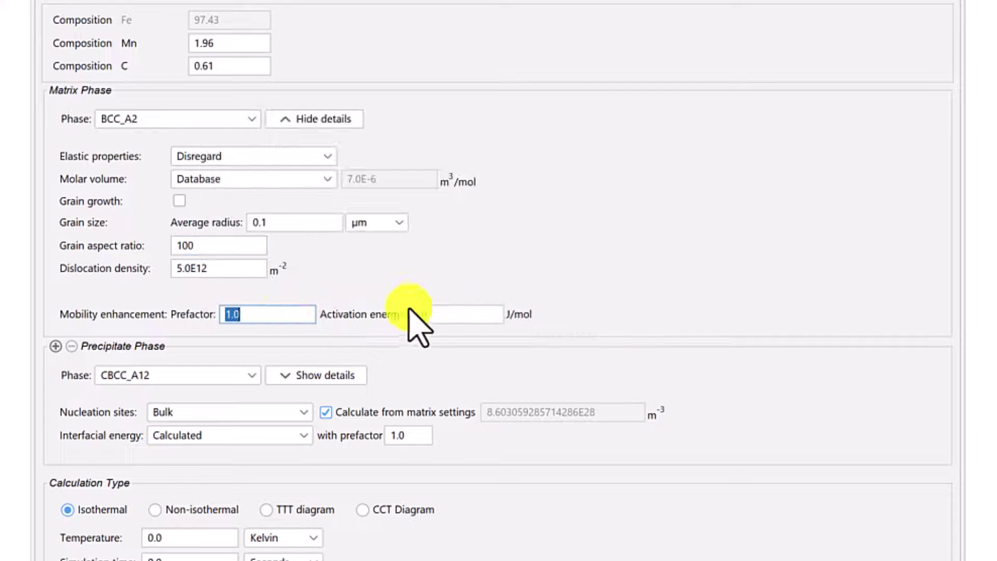
pyautogui.write('0.008')
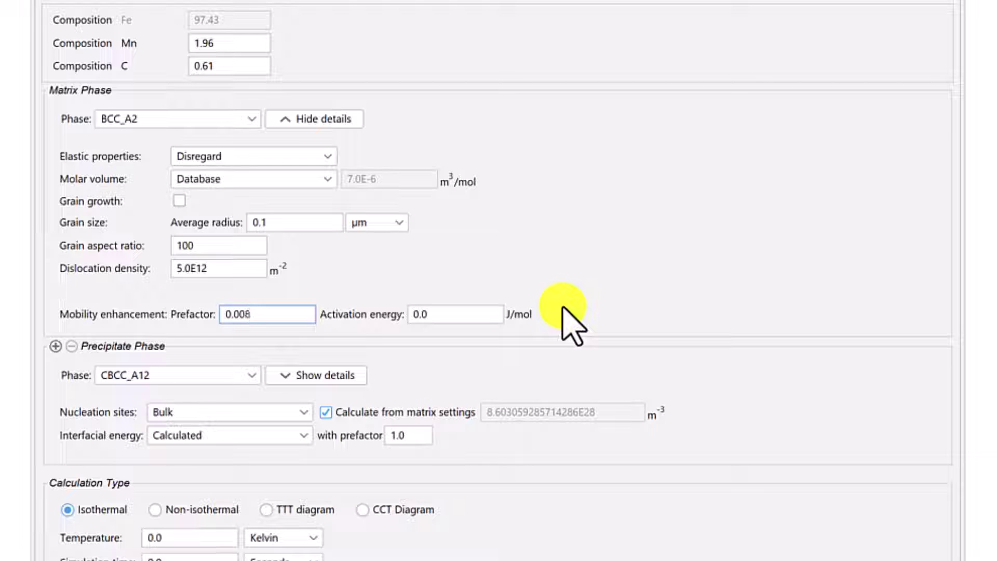
pyautogui.press('Tab')
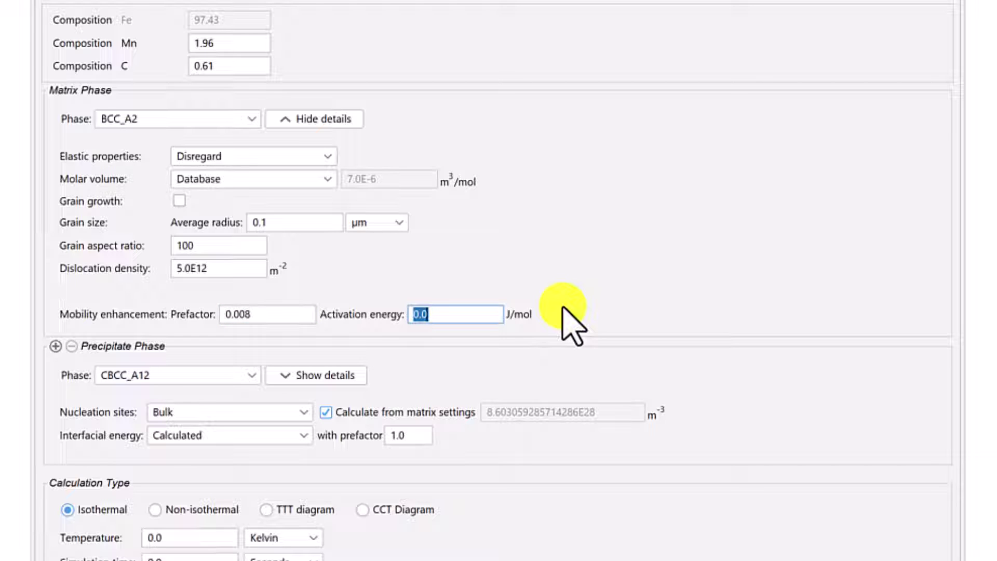
pyautogui.write('-70000')
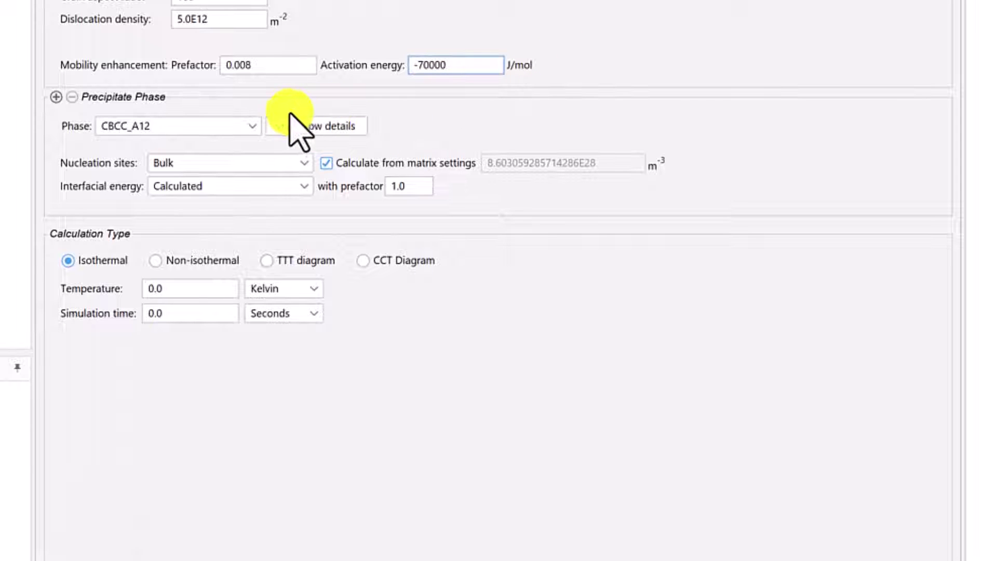
# - Choose CEMENTITE as precipitate, nucleating on grain boundaries, with the Simplified growth rate model
pyautogui.click(249, 126)
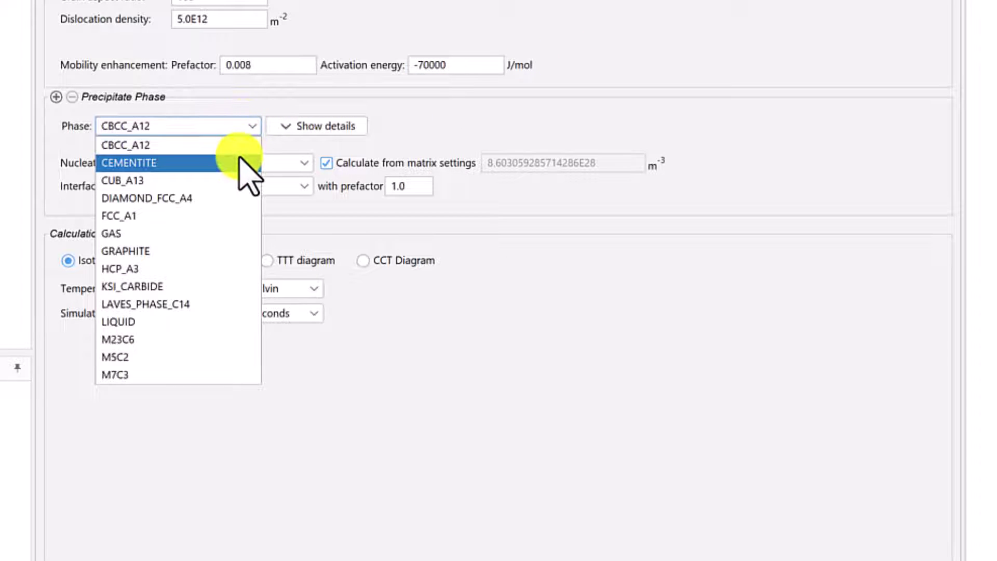
pyautogui.click(246, 162)
pyautogui.click(354, 128)
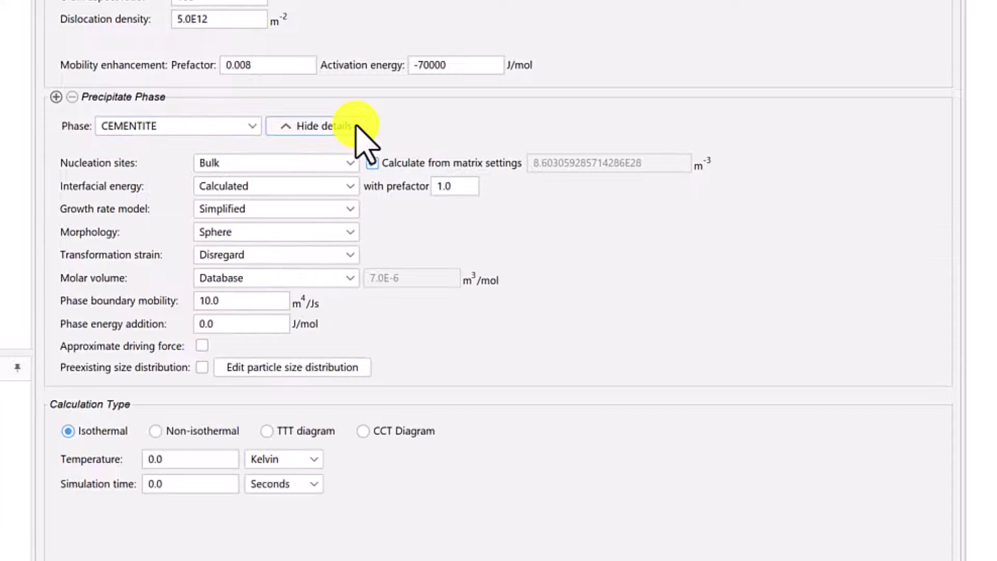
pyautogui.click(350, 165)
pyautogui.click(345, 199)
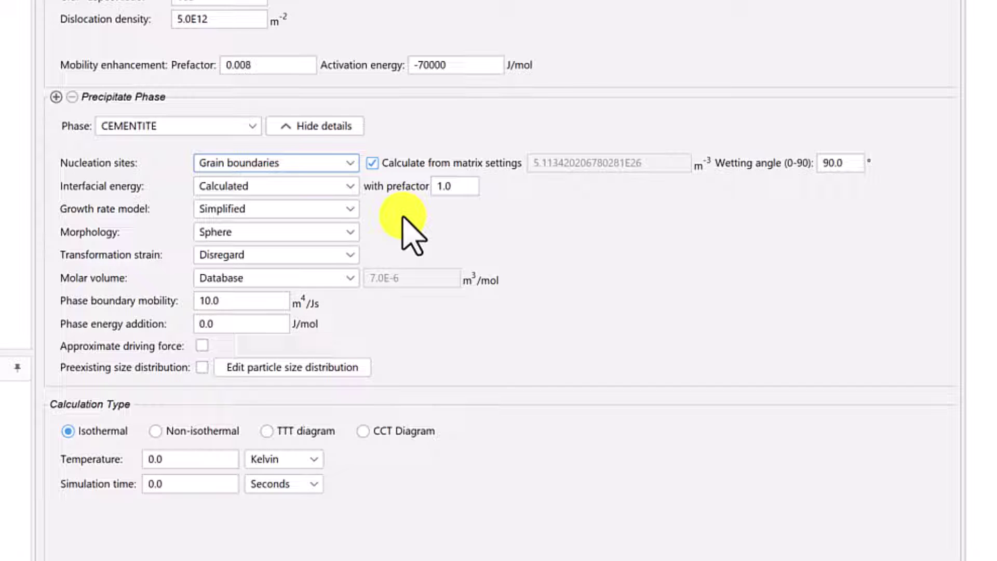
pyautogui.click(350, 209)
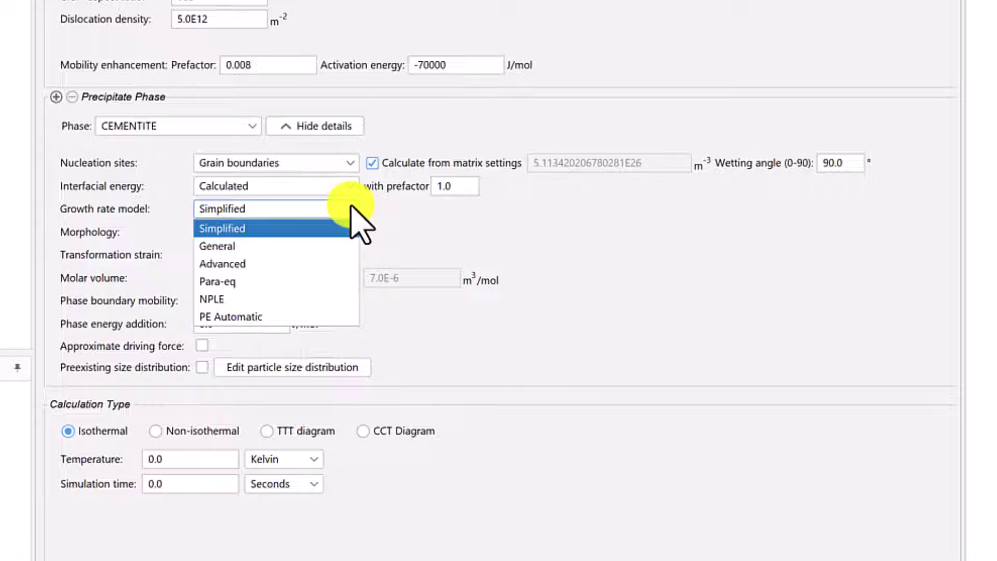
pyautogui.click(351, 230)
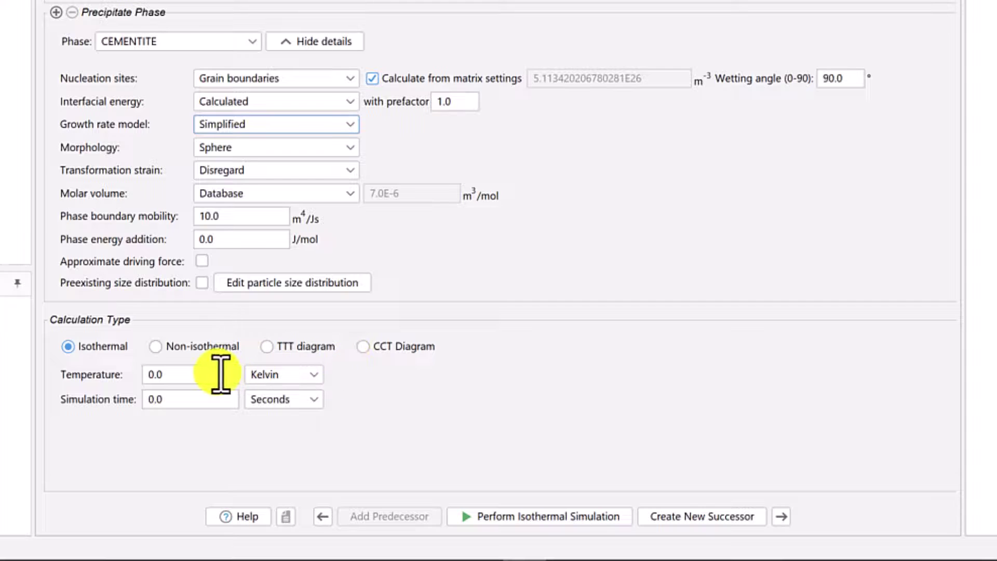
# - Set the isothermal temperature to 923.15 K and simulation time to 1000000 seconds
pyautogui.doubleClick(221, 374)
pyautogui.write('923.15')
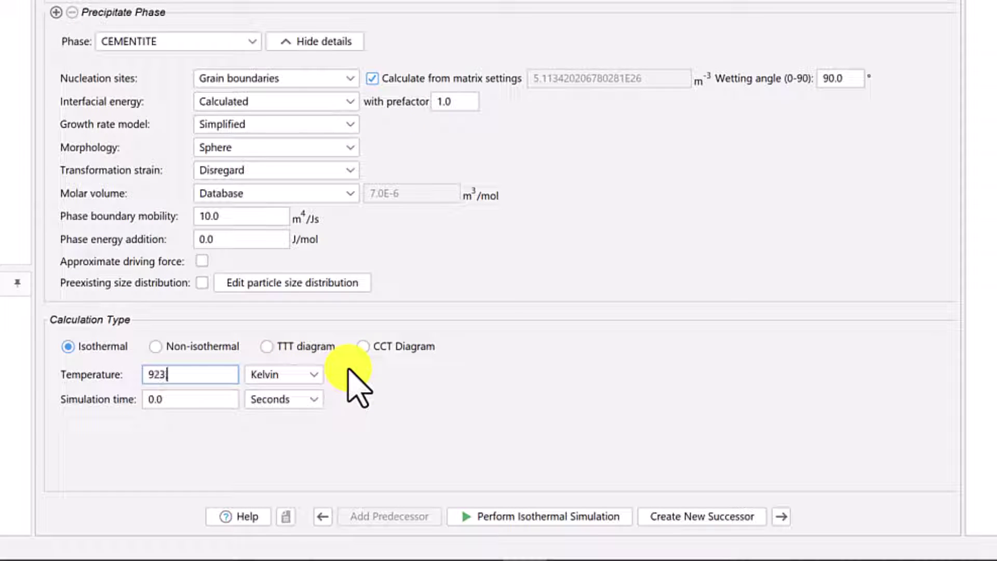
pyautogui.doubleClick(224, 398)
pyautogui.write('1000000')
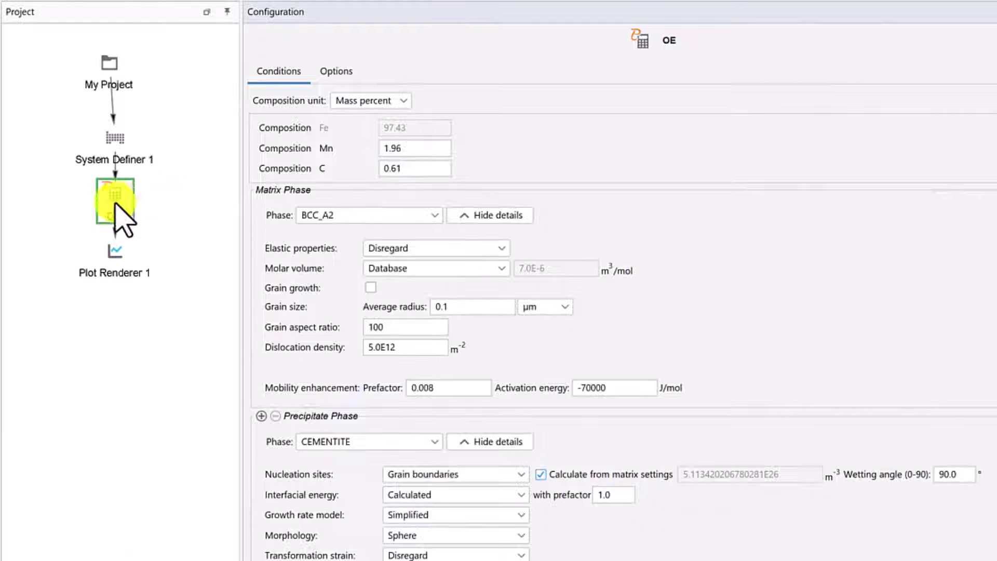
# - Clone the OE calculator and rename the copy to PE
pyautogui.click(68, 155)
pyautogui.rightClick(115, 203)
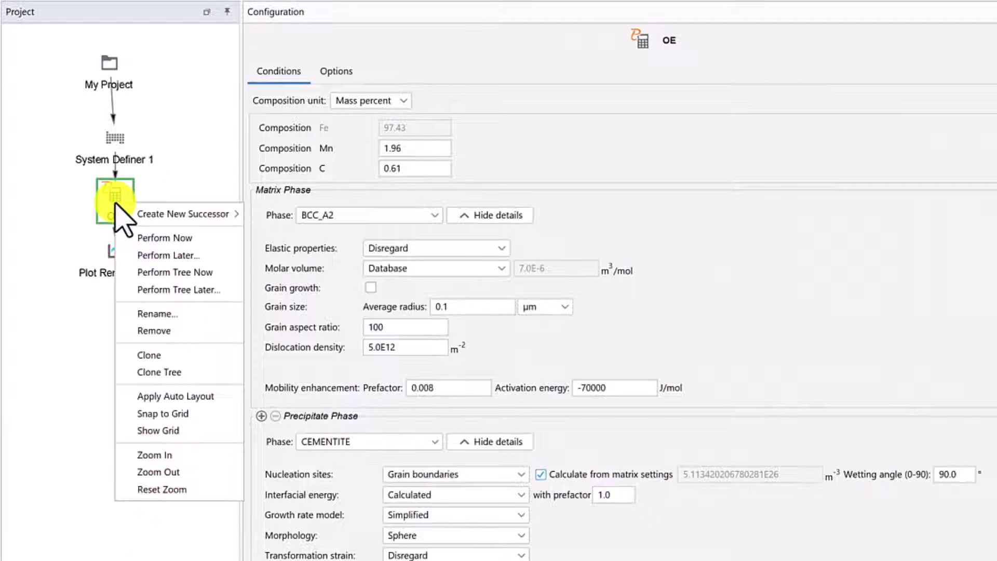
pyautogui.click(129, 357)
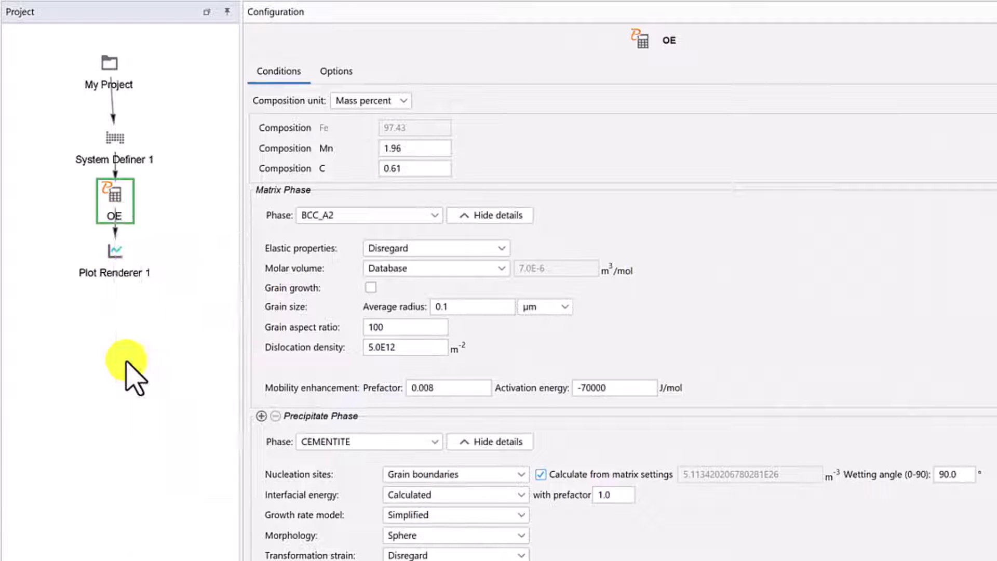
pyautogui.moveTo(229, 218)
pyautogui.mouseDown()
pyautogui.moveTo(210, 205)
pyautogui.moveTo(189, 222)
pyautogui.moveTo(178, 214)
pyautogui.mouseUp()
pyautogui.rightClick(177, 214)
pyautogui.click(198, 289)
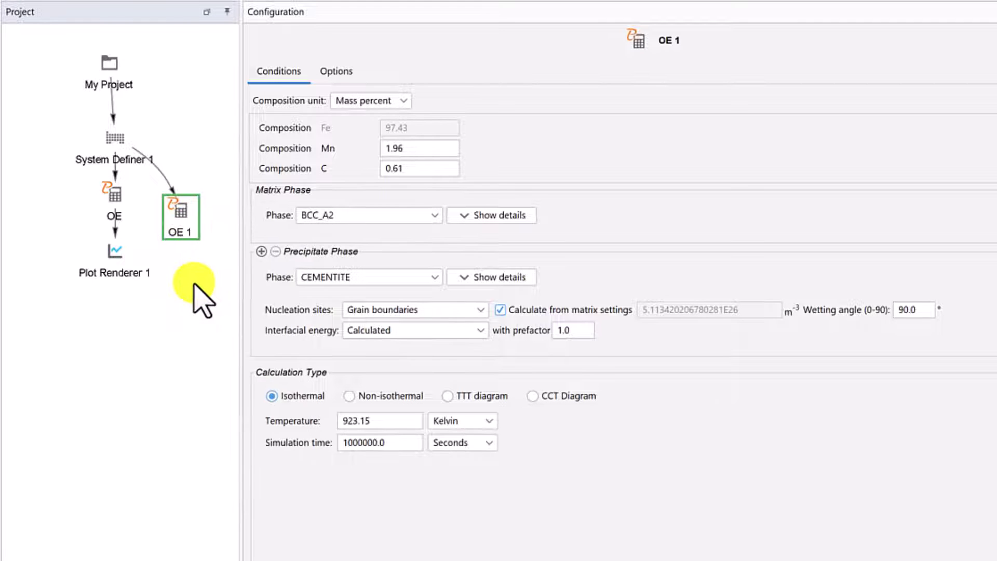
pyautogui.write('PE')
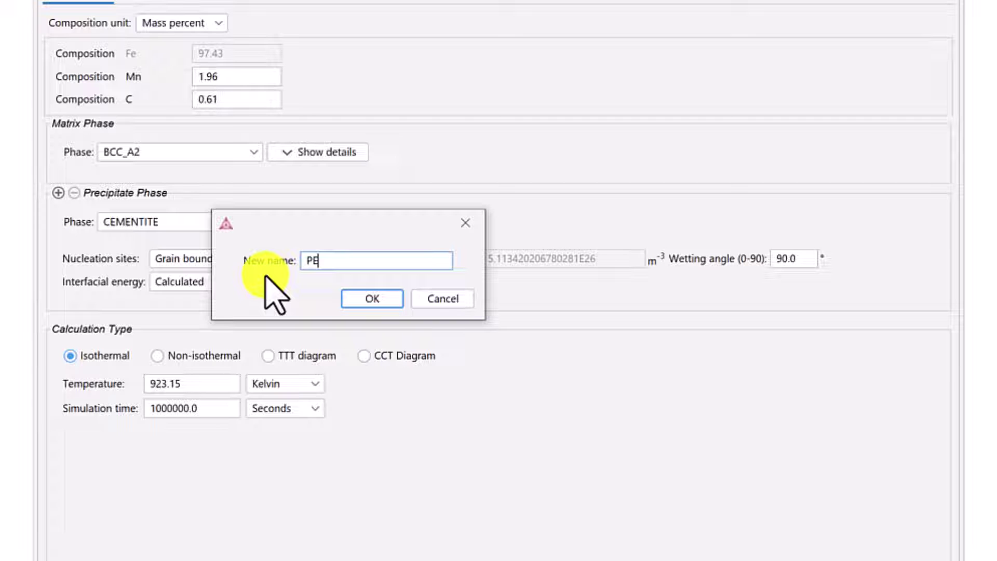
pyautogui.click(375, 299)
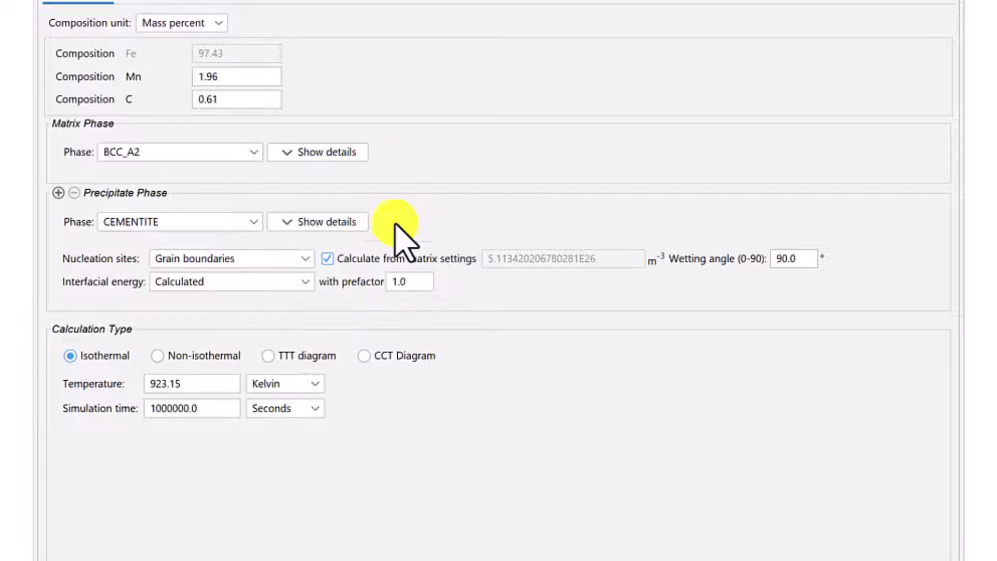
# - Switch cementite's growth rate model to Para-eq and set simulation time to 5 seconds
pyautogui.click(357, 151)
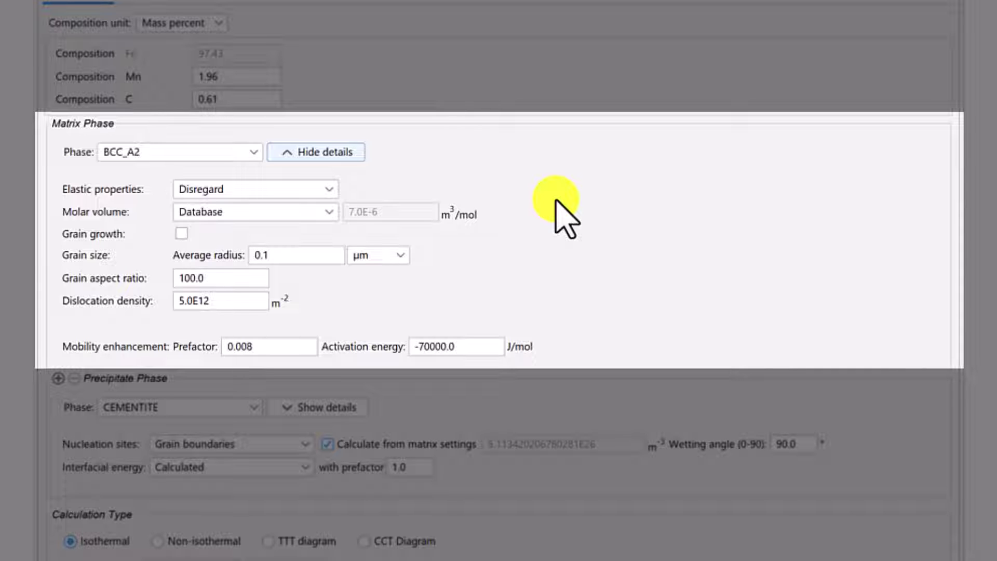
pyautogui.scroll(-5, 494, 270)
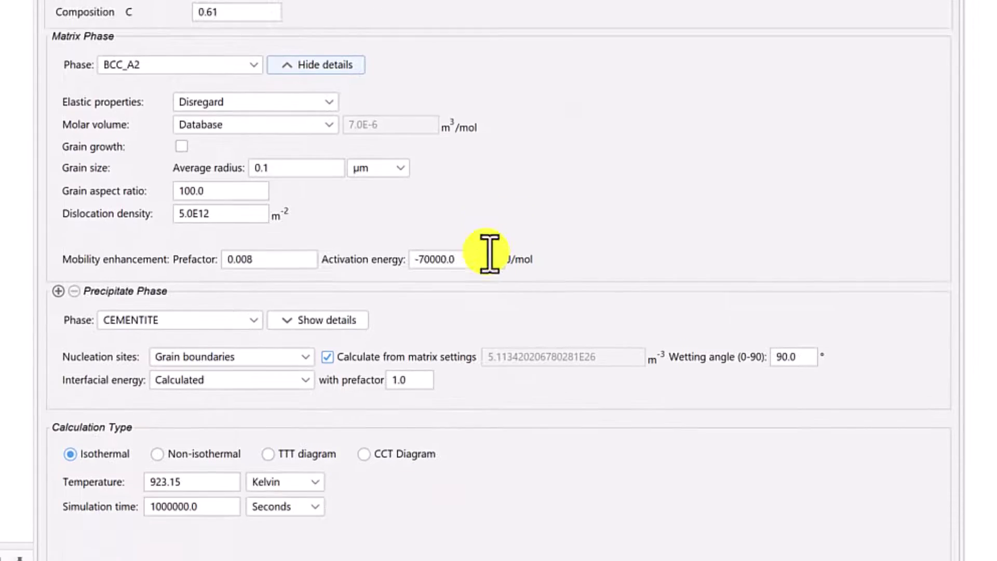
pyautogui.click(356, 136)
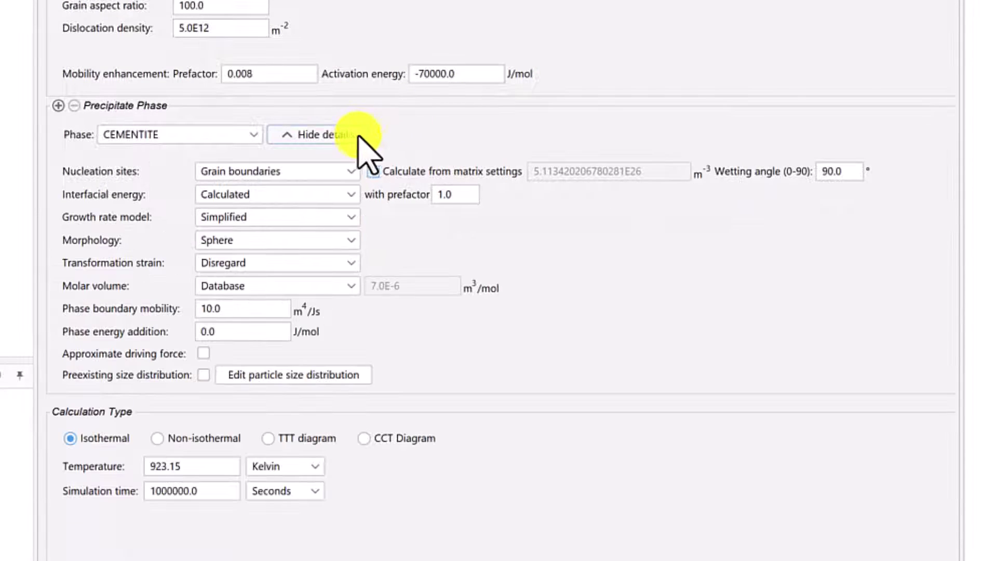
pyautogui.click(356, 216)
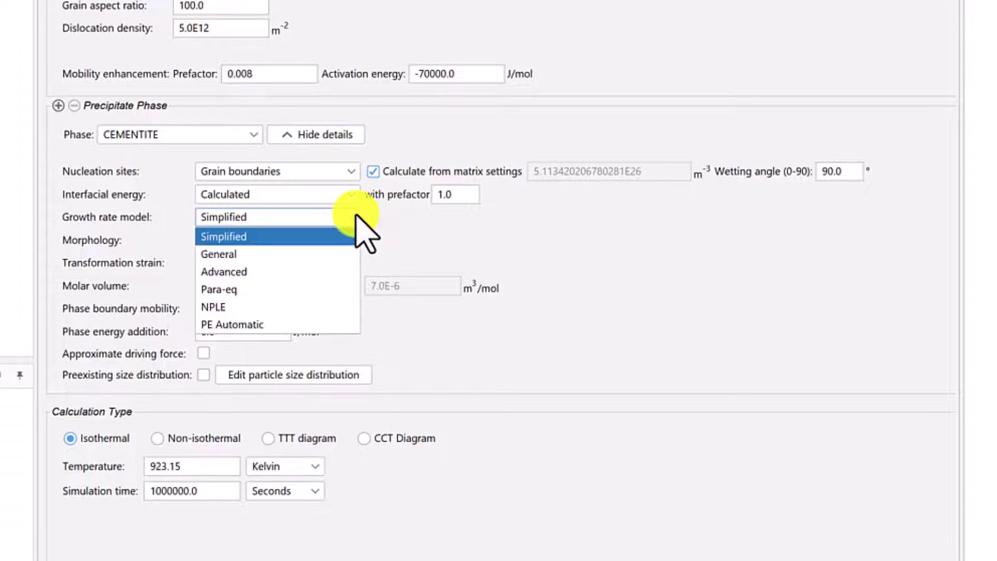
pyautogui.click(335, 288)
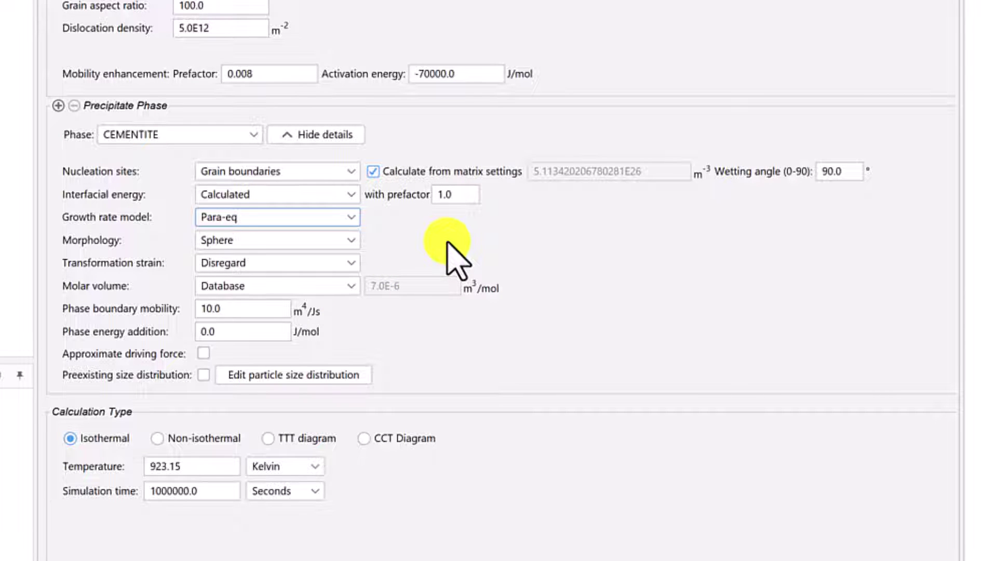
pyautogui.scroll(-3, 451, 257)
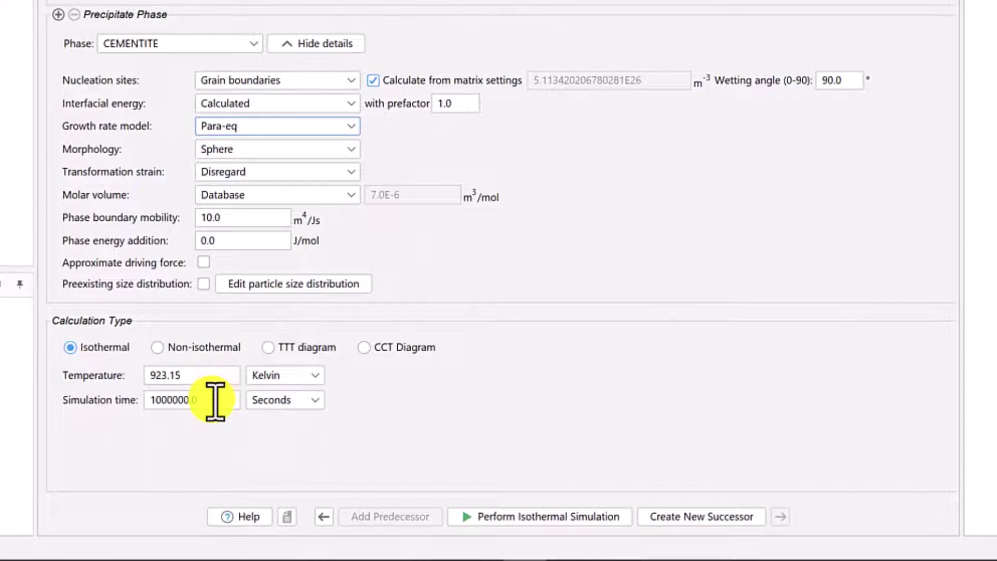
pyautogui.doubleClick(218, 403)
pyautogui.write('5')
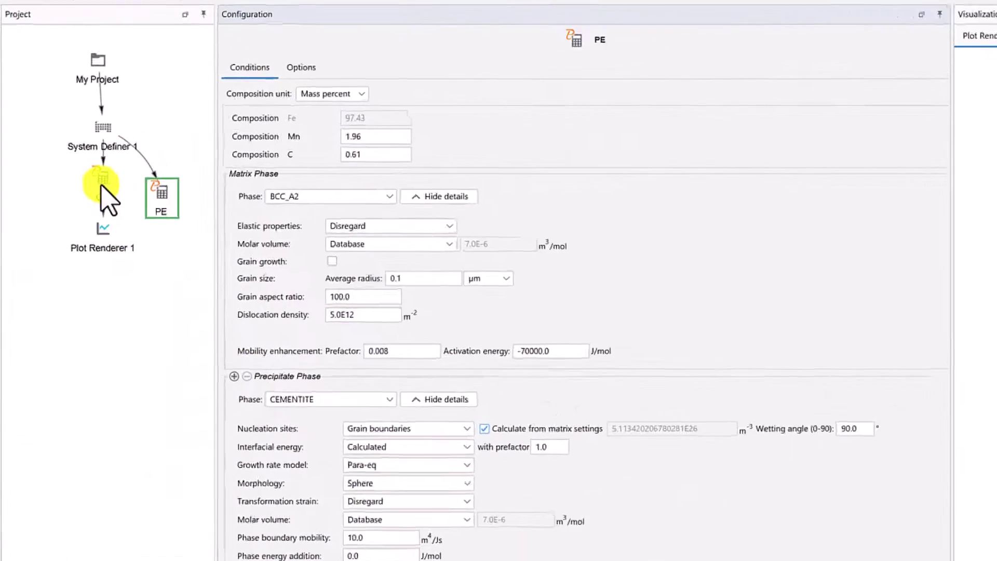
# - Clone OE again, rename the copy PE-OE, and show its matrix phase details
pyautogui.rightClick(66, 155)
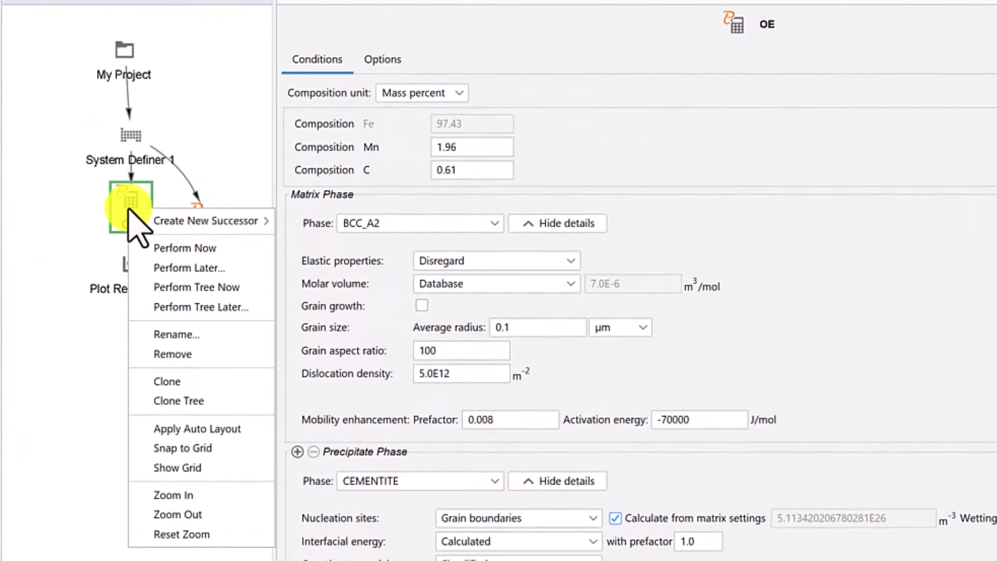
pyautogui.click(178, 382)
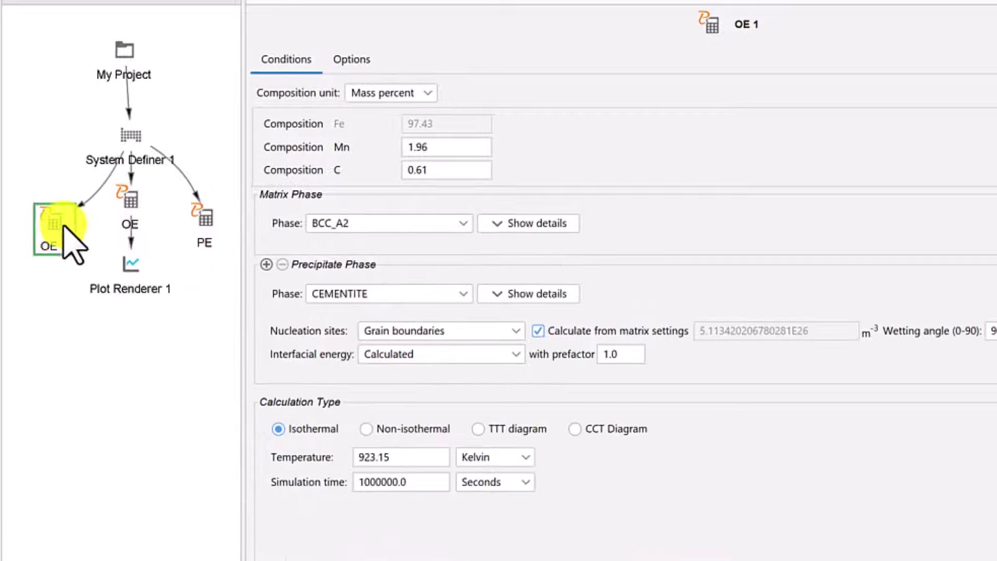
pyautogui.rightClick(42, 232)
pyautogui.moveTo(61, 243)
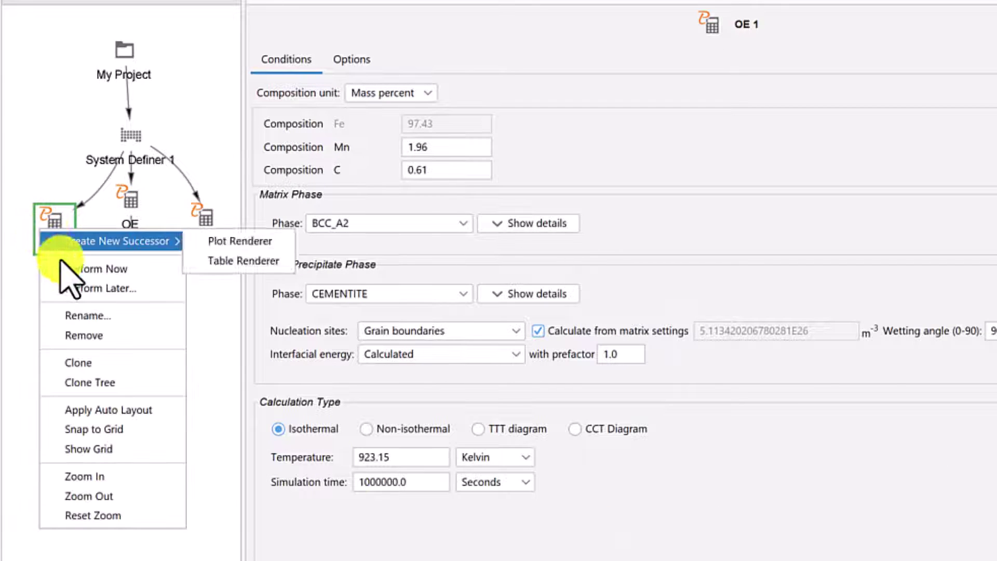
pyautogui.click(59, 315)
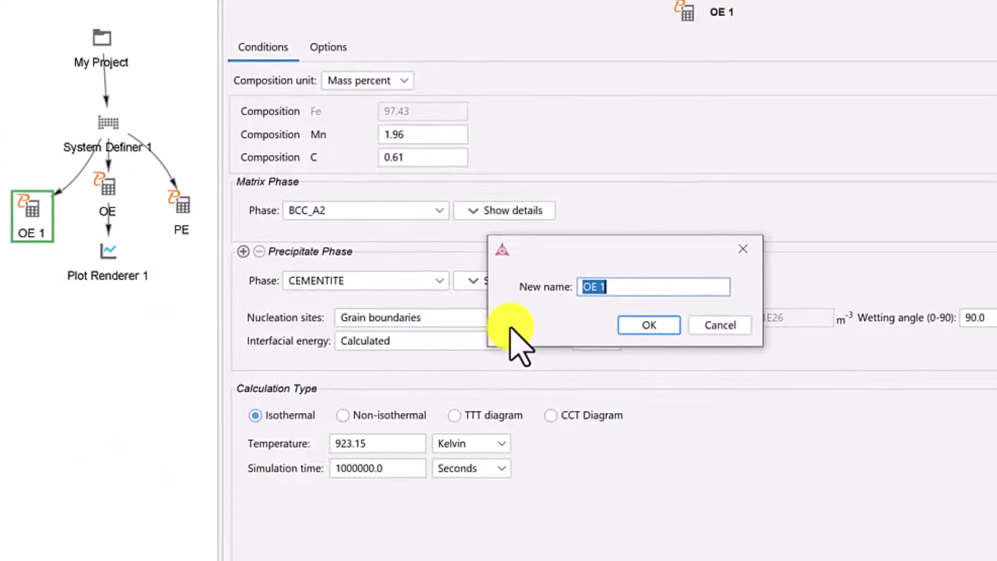
pyautogui.write('PE-')
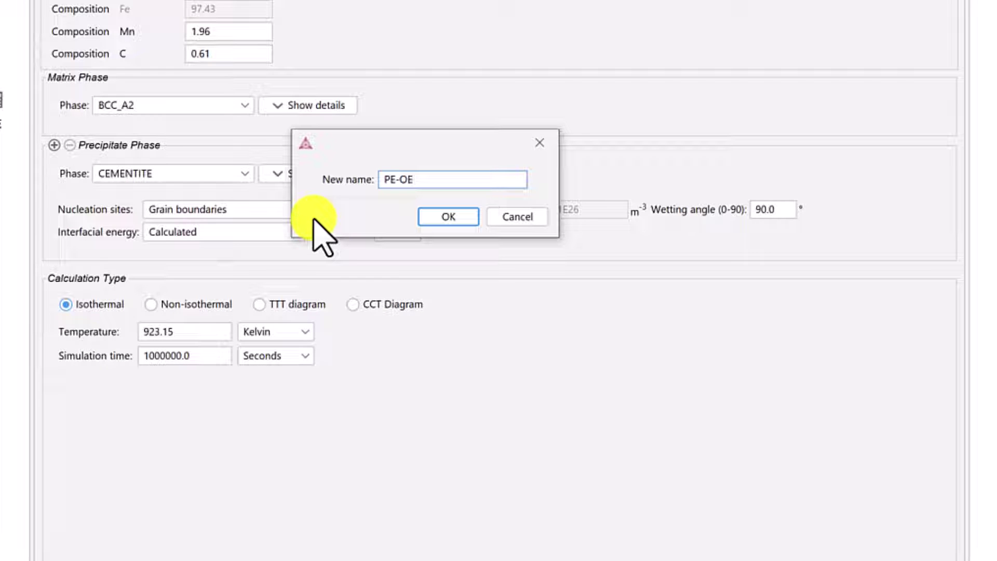
pyautogui.click(446, 216)
pyautogui.click(349, 107)
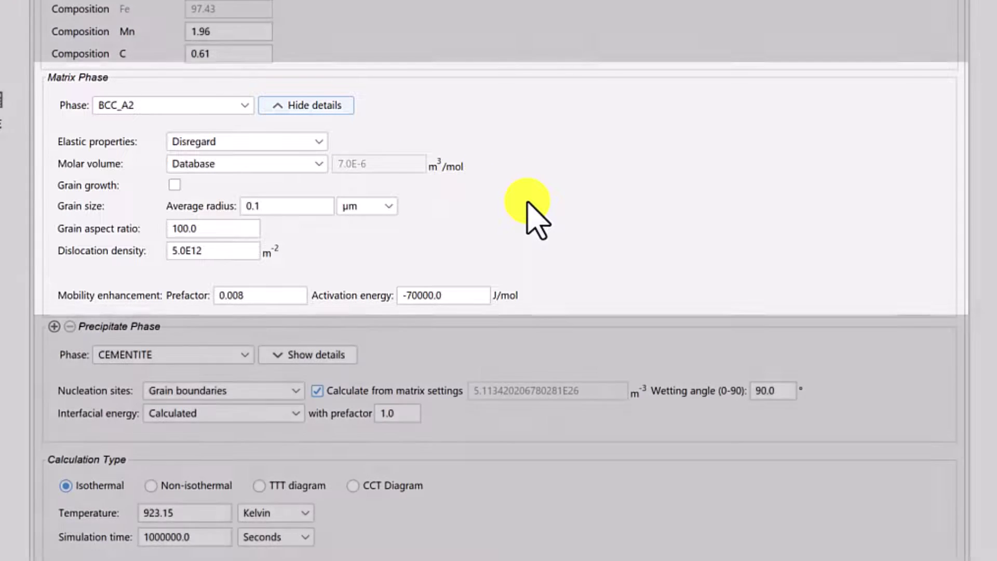
# - Set the PE-OE cementite precipitate's growth rate model to PE Automatic
pyautogui.scroll(-5, 529, 210)
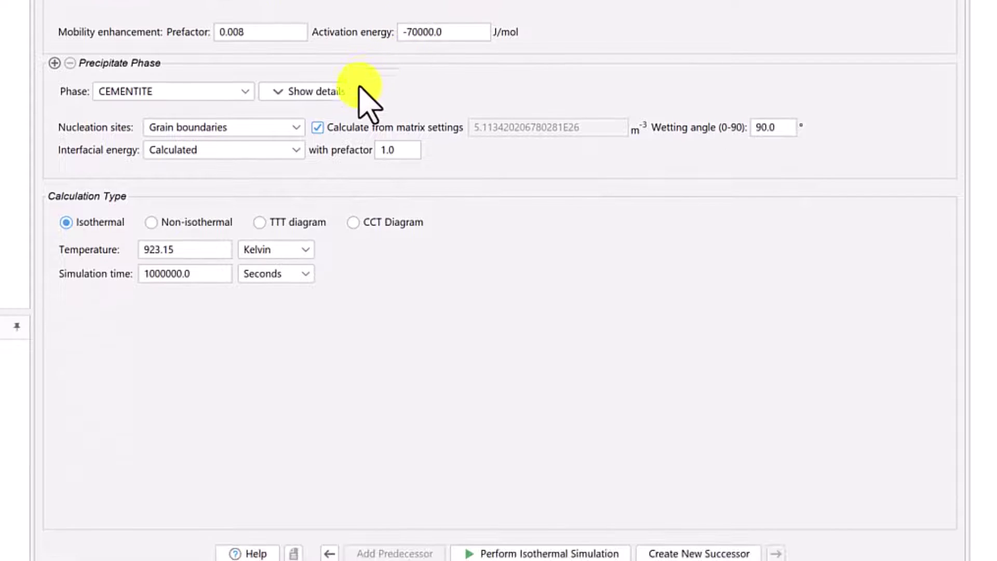
pyautogui.click(348, 94)
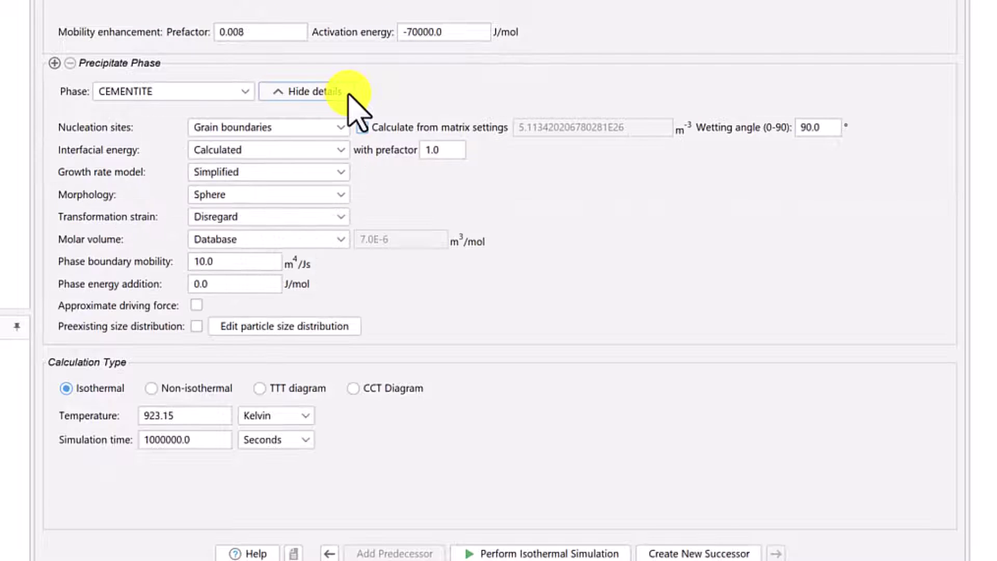
pyautogui.click(337, 176)
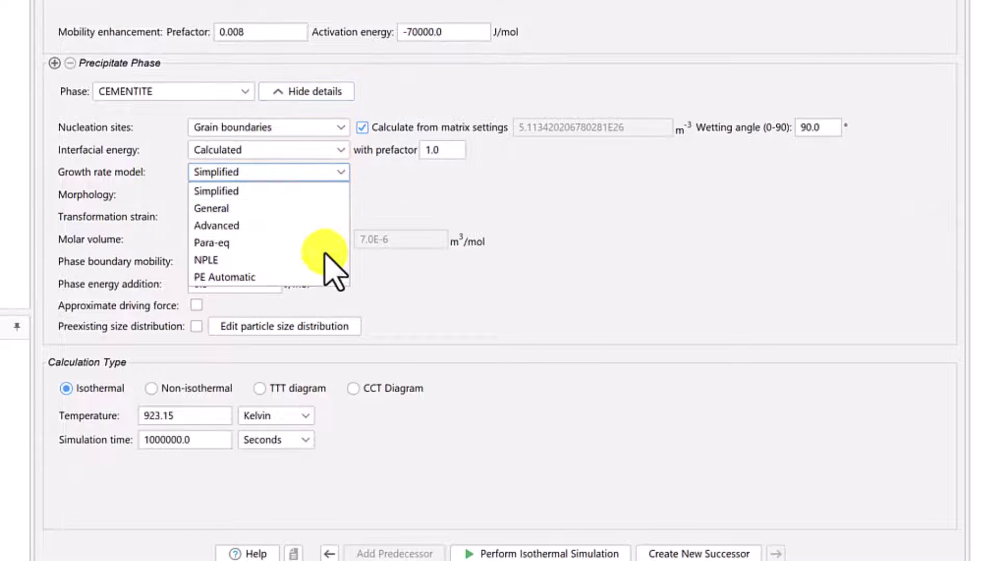
pyautogui.click(327, 276)
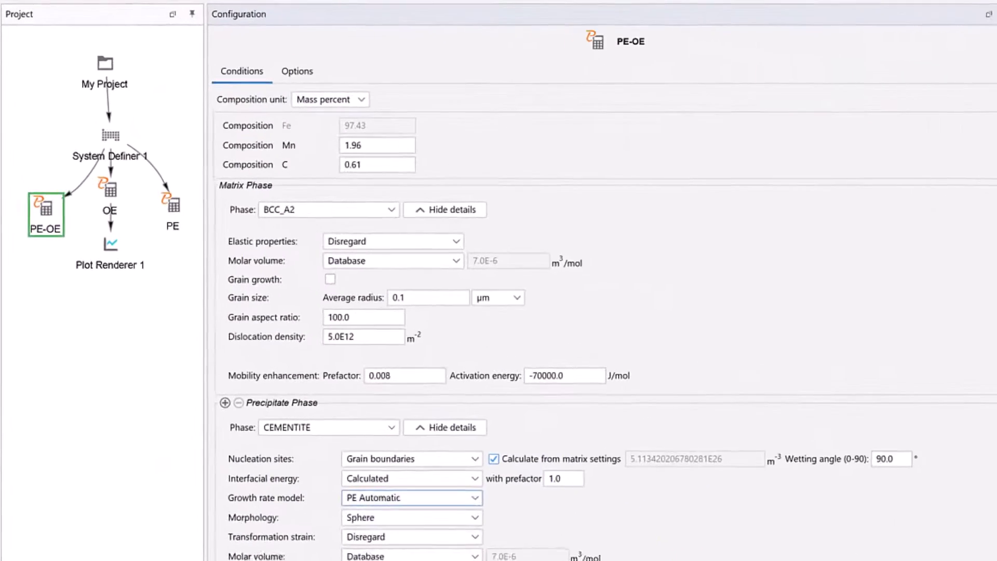
# - Rename Plot Renderer 1 to Mean Radius
pyautogui.rightClick(112, 251)
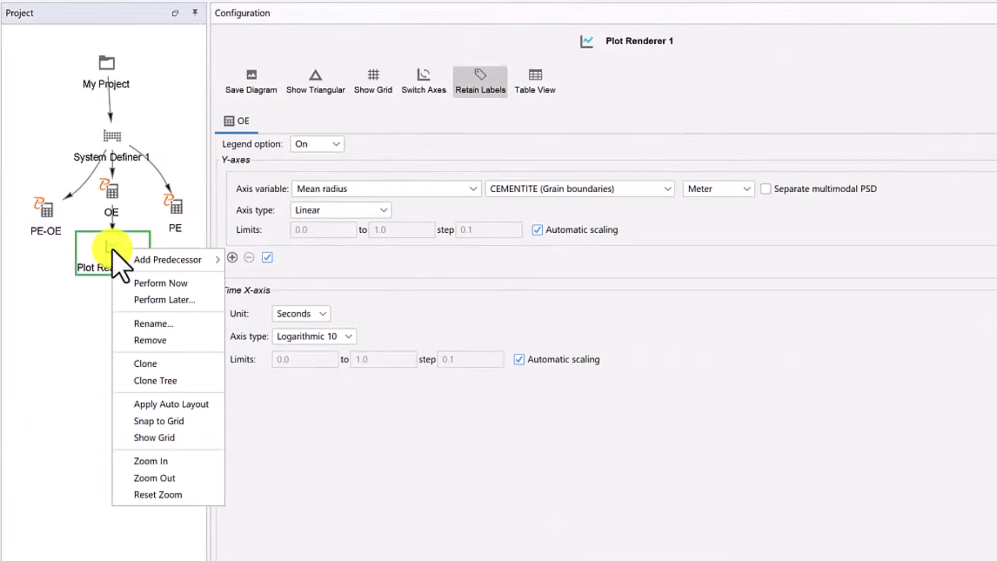
pyautogui.click(129, 323)
pyautogui.write('Mean Radius')
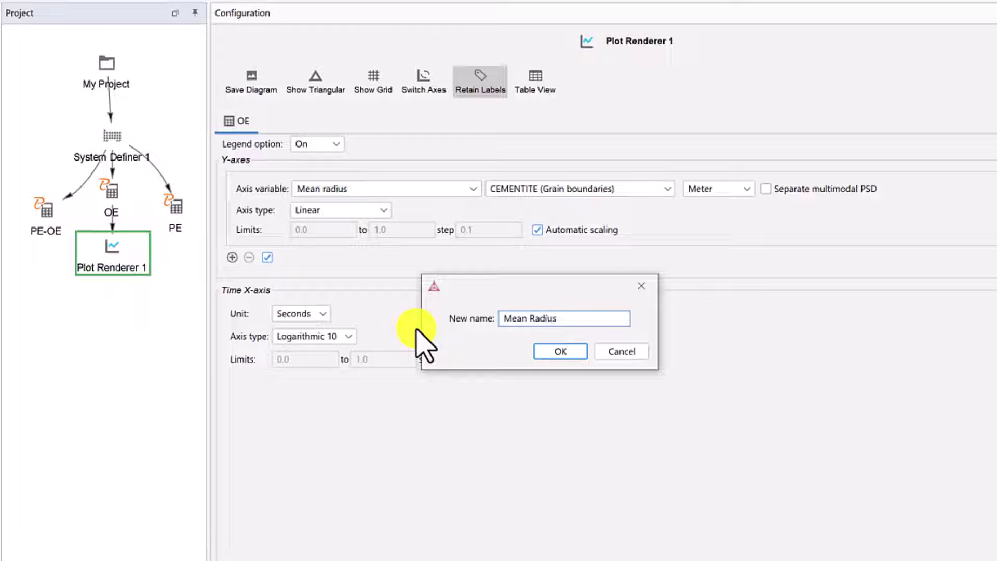
pyautogui.click(545, 349)
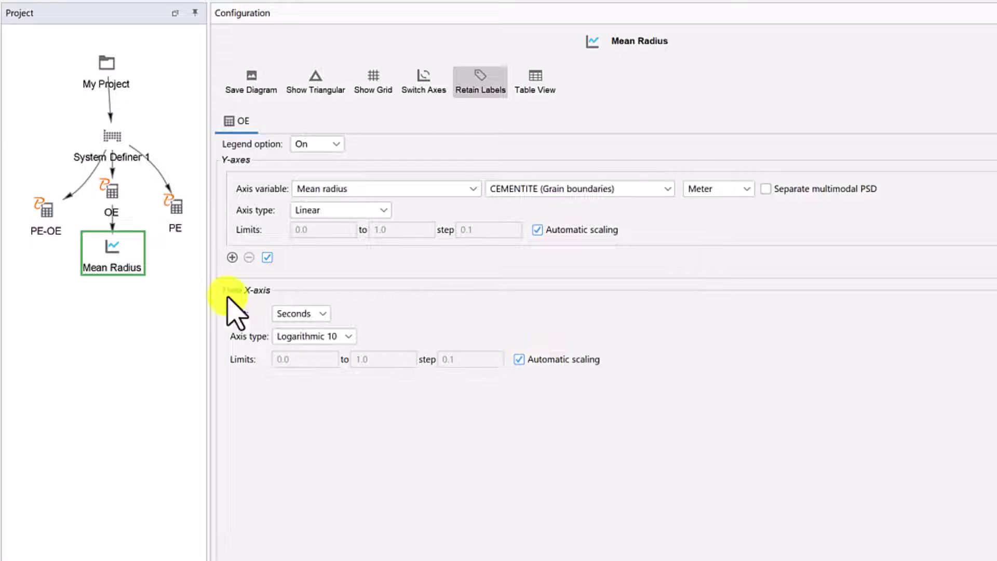
# - Add PE and PE-OE as predecessors of Mean Radius and move it lower in the tree
pyautogui.rightClick(113, 253)
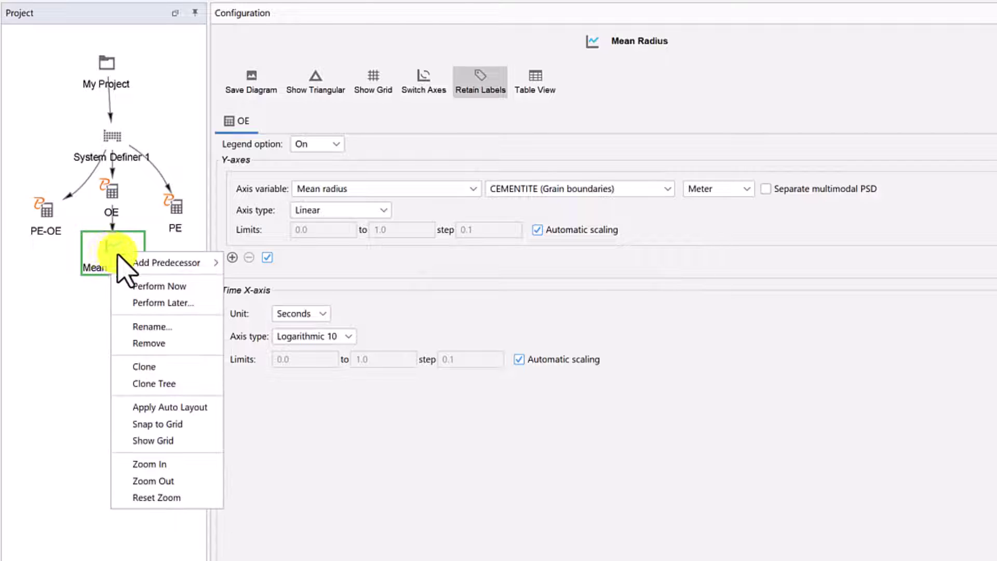
pyautogui.moveTo(138, 263)
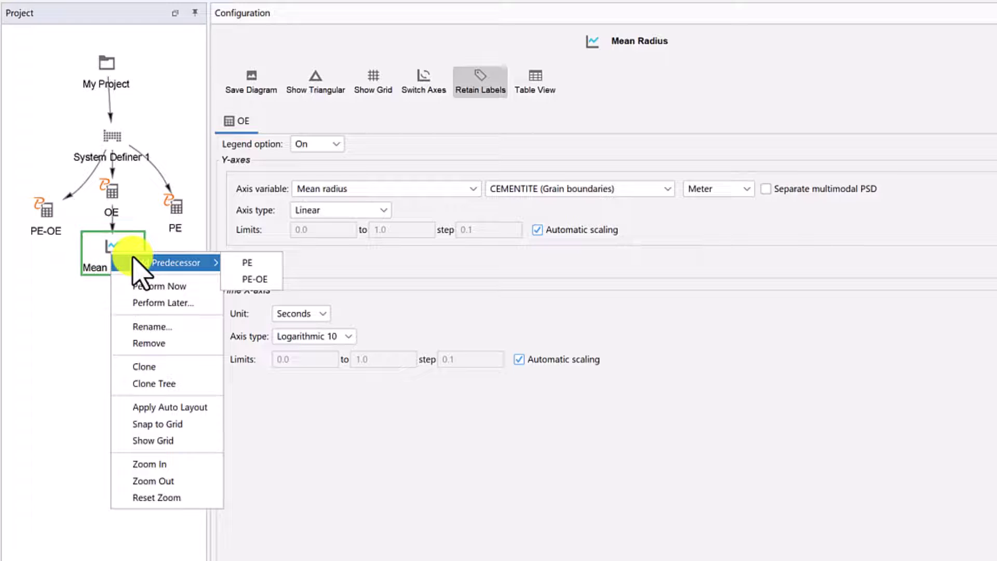
pyautogui.click(243, 264)
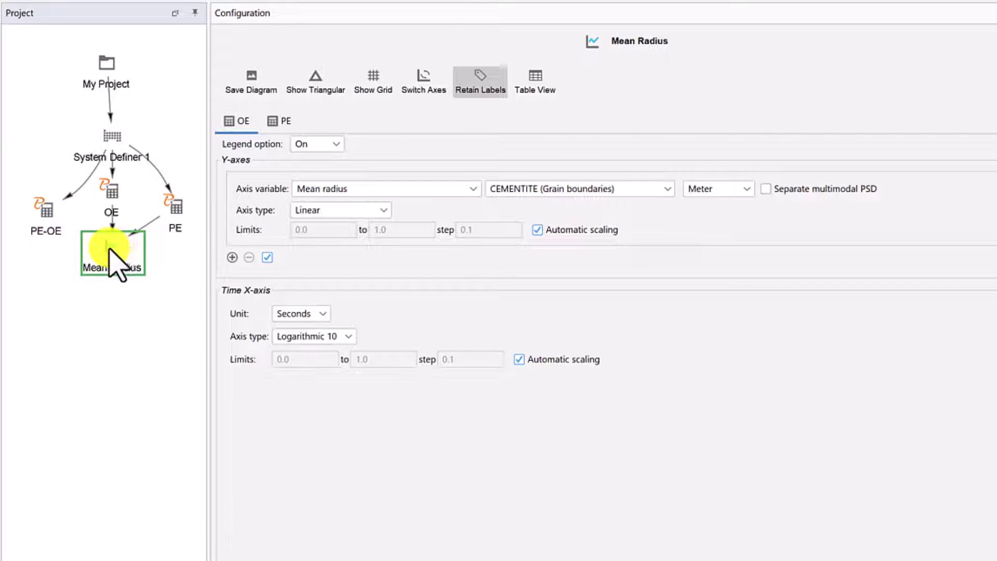
pyautogui.rightClick(110, 250)
pyautogui.moveTo(125, 258)
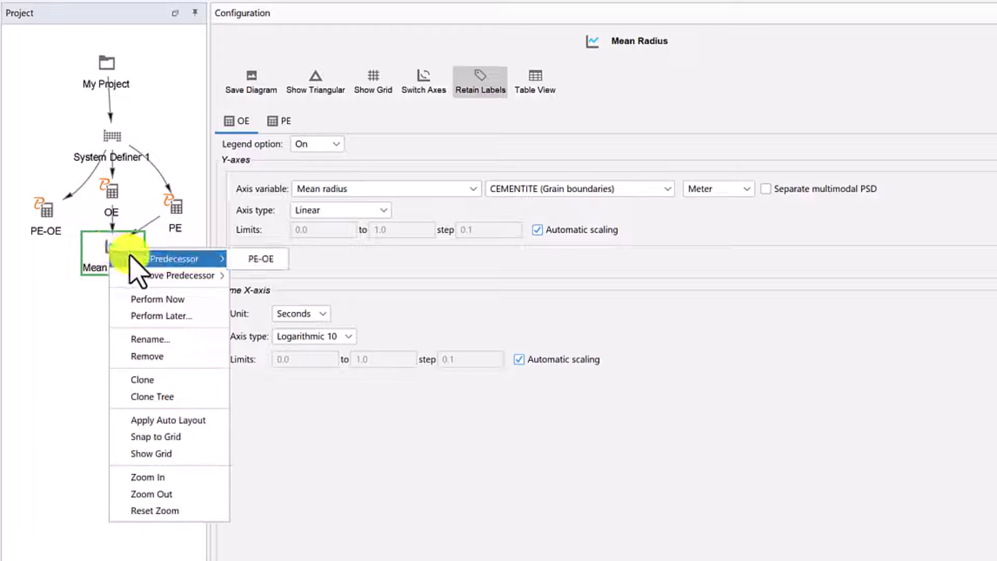
pyautogui.click(271, 257)
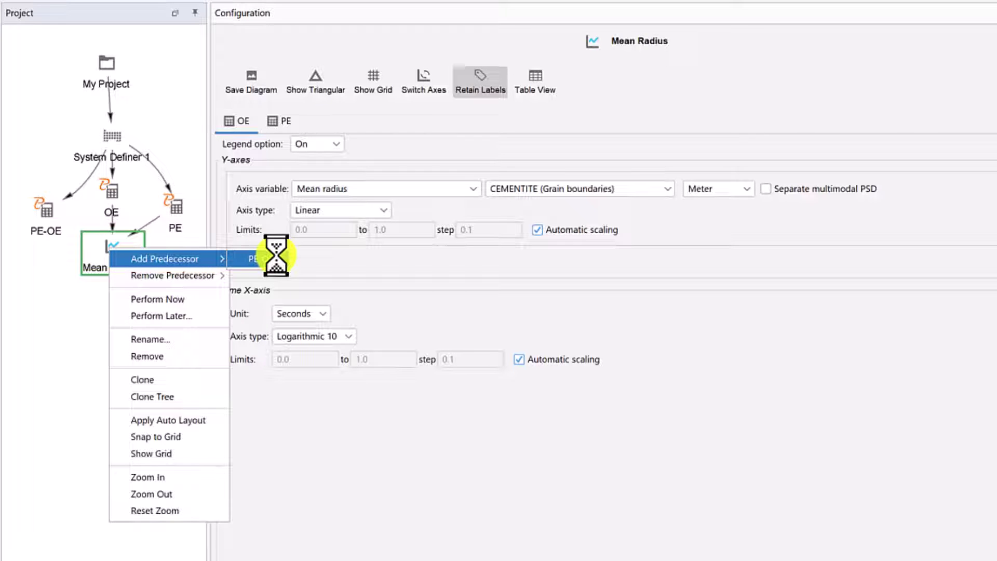
pyautogui.click(111, 250)
pyautogui.moveTo(111, 252); pyautogui.dragTo(106, 286)
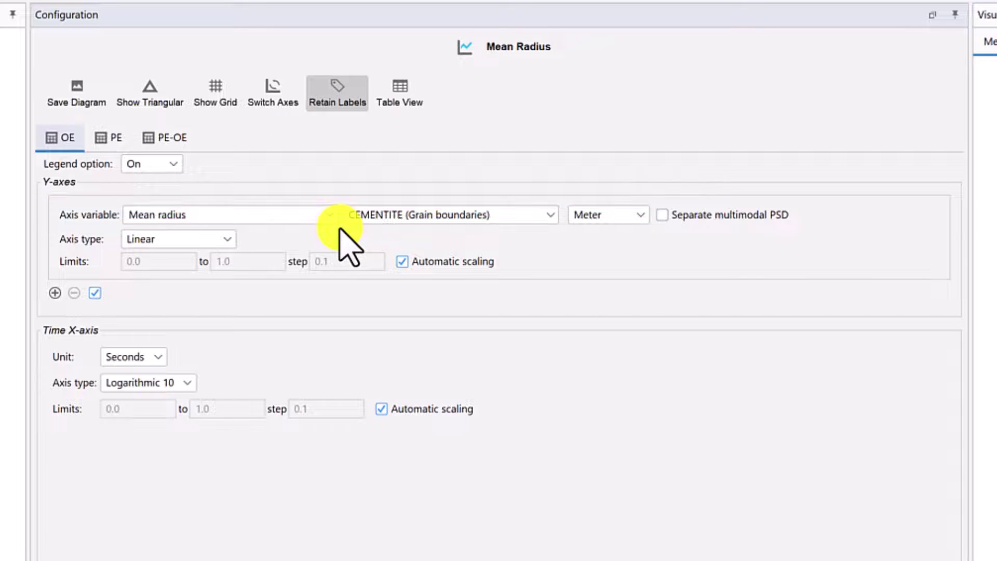
# - Show OE's cementite mean radius in nanometers on a Logarithmic 10 Y-axis
pyautogui.click(634, 216)
pyautogui.click(626, 266)
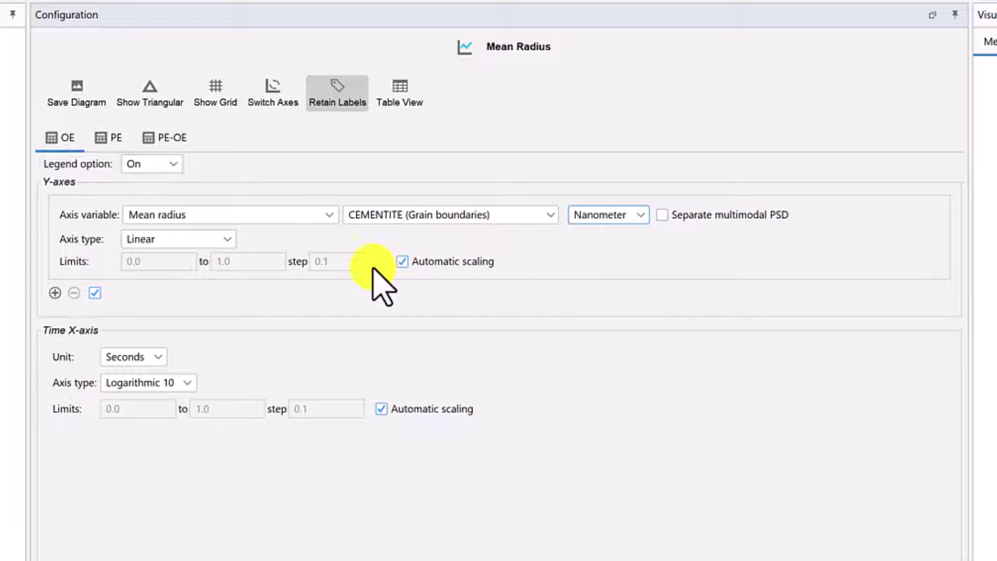
pyautogui.click(225, 242)
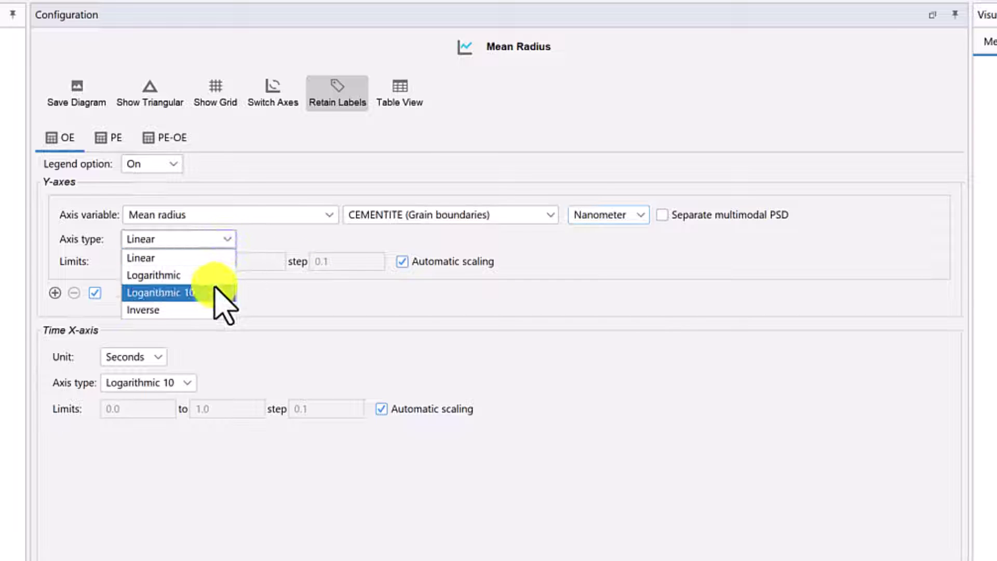
pyautogui.click(220, 292)
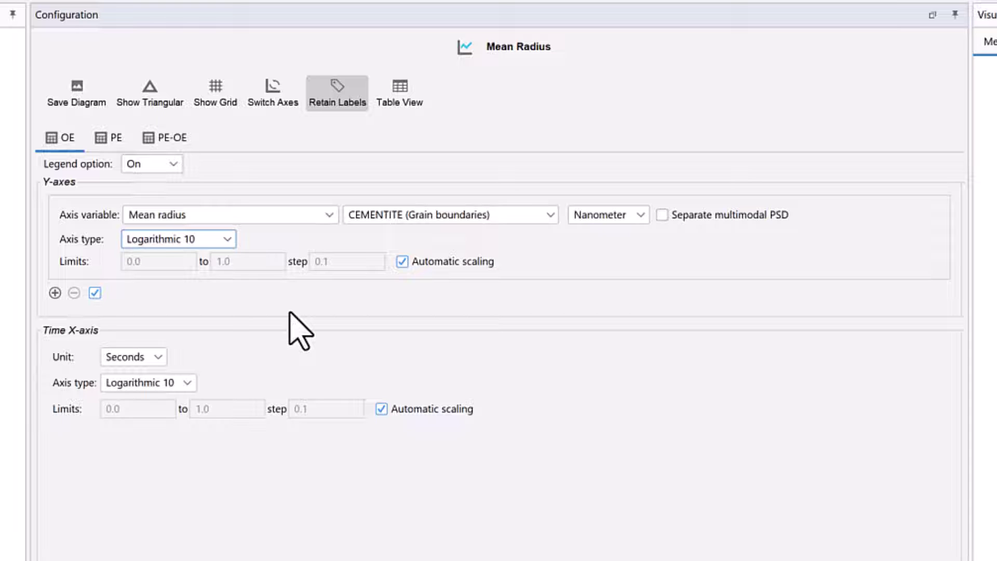
# - Show PE's cementite mean radius in nanometers on a Logarithmic 10 Y-axis
pyautogui.click(111, 136)
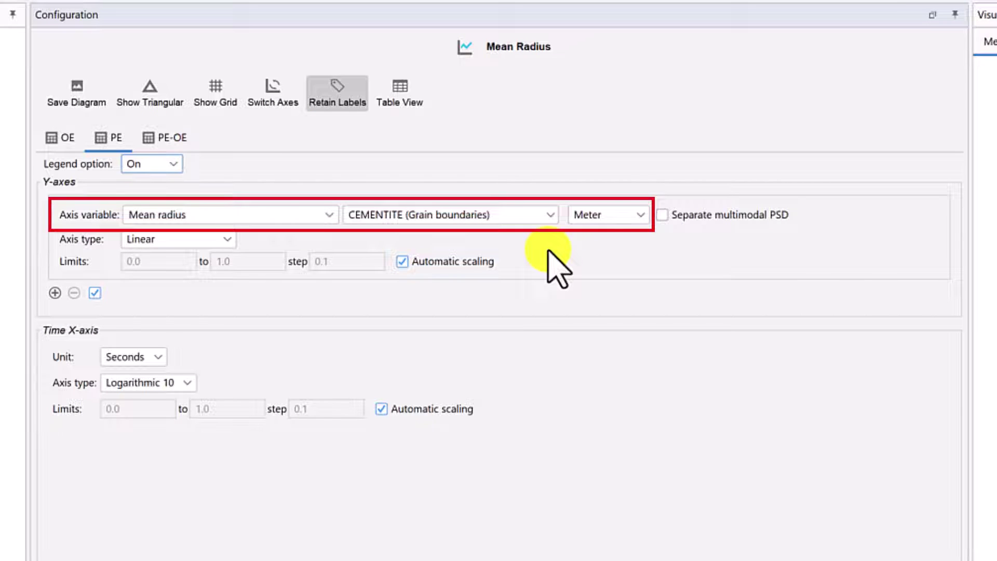
pyautogui.click(628, 215)
pyautogui.click(610, 269)
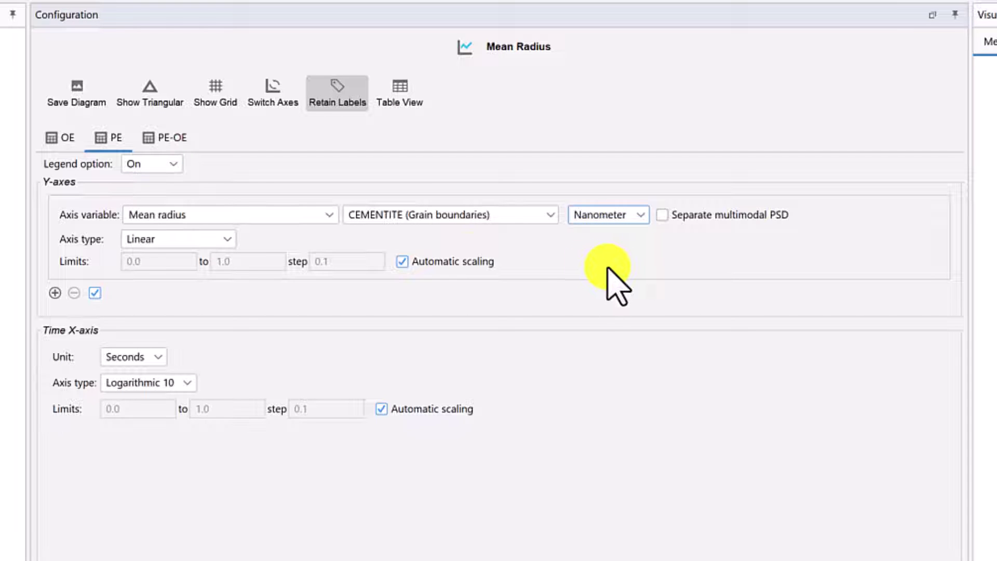
pyautogui.click(206, 240)
pyautogui.click(206, 291)
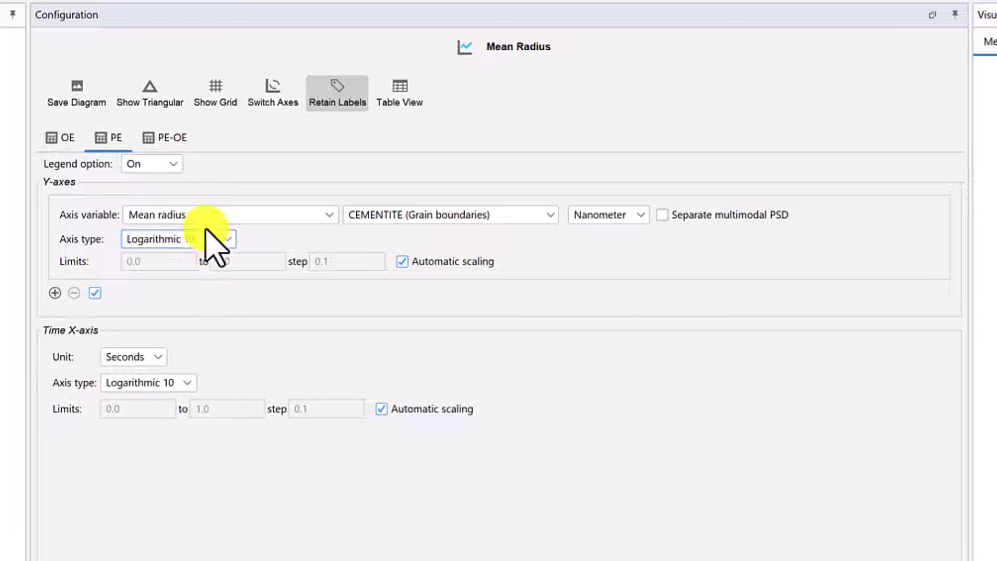
# - Show PE-OE's cementite mean radius in nanometers on a Logarithmic 10 Y-axis
pyautogui.click(170, 136)
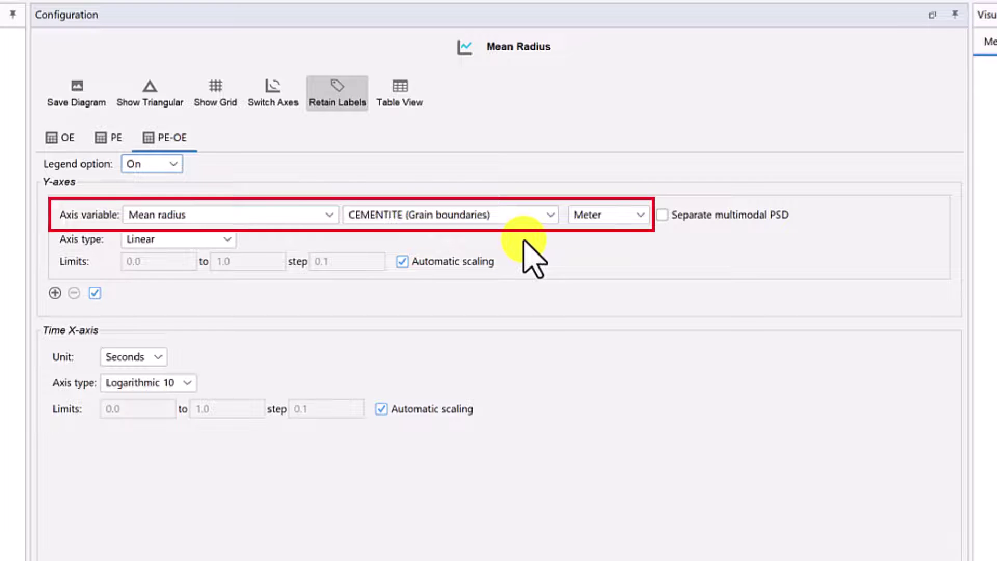
pyautogui.click(597, 216)
pyautogui.click(610, 267)
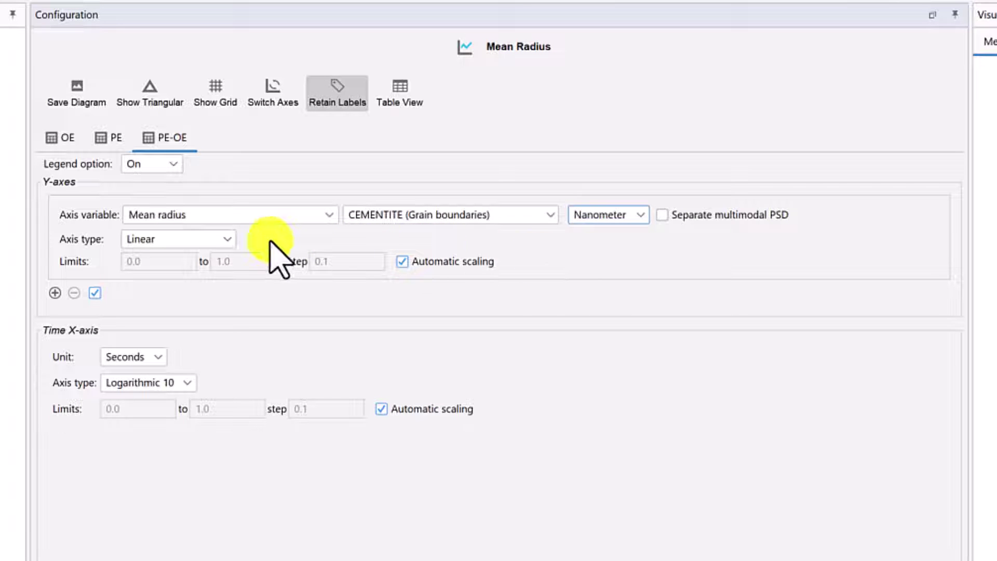
pyautogui.click(227, 239)
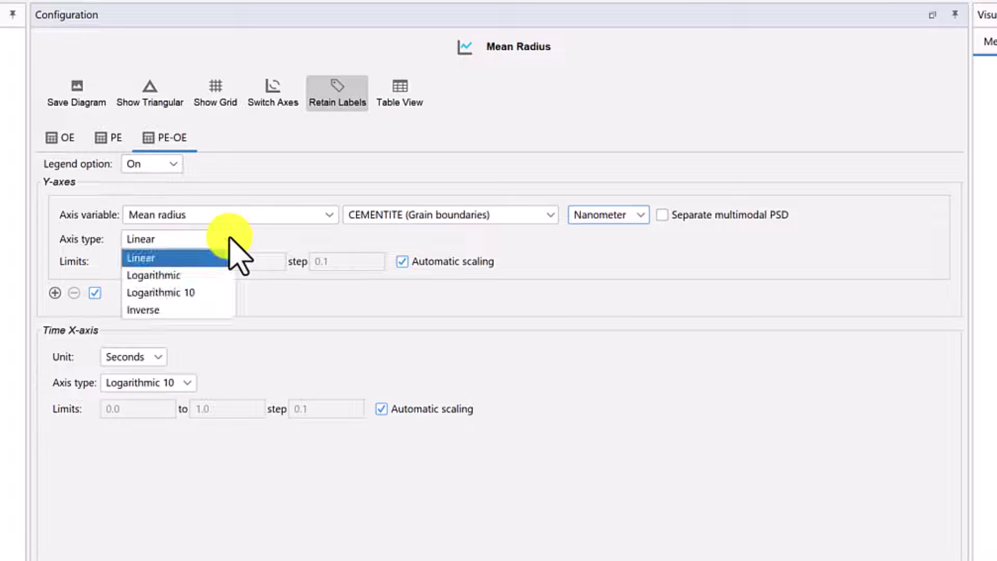
pyautogui.click(223, 291)
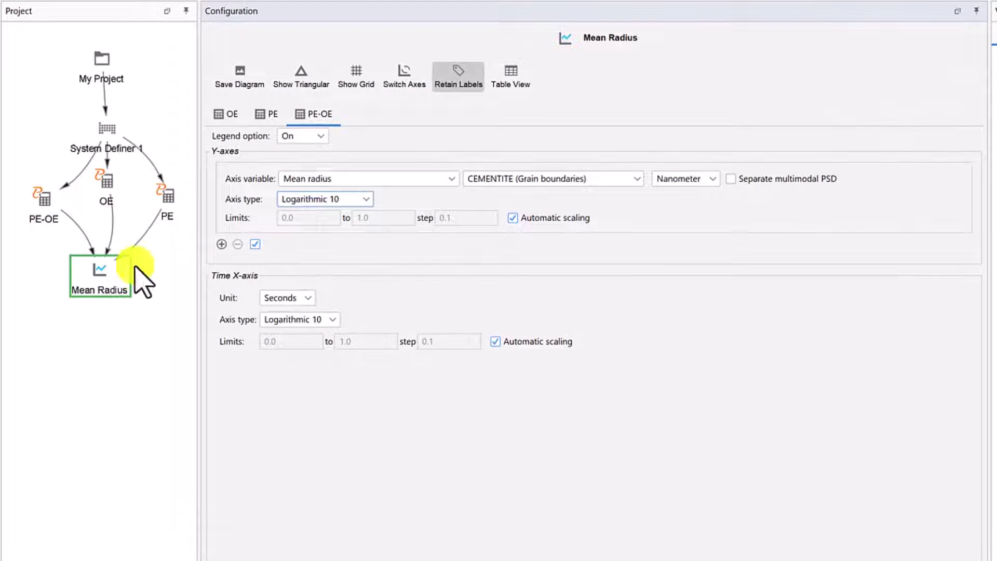
# - Clone the Mean Radius plot and rename the copy to 'Mn in Cementite'
pyautogui.moveTo(101, 272); pyautogui.dragTo(62, 277)
pyautogui.rightClick(61, 278)
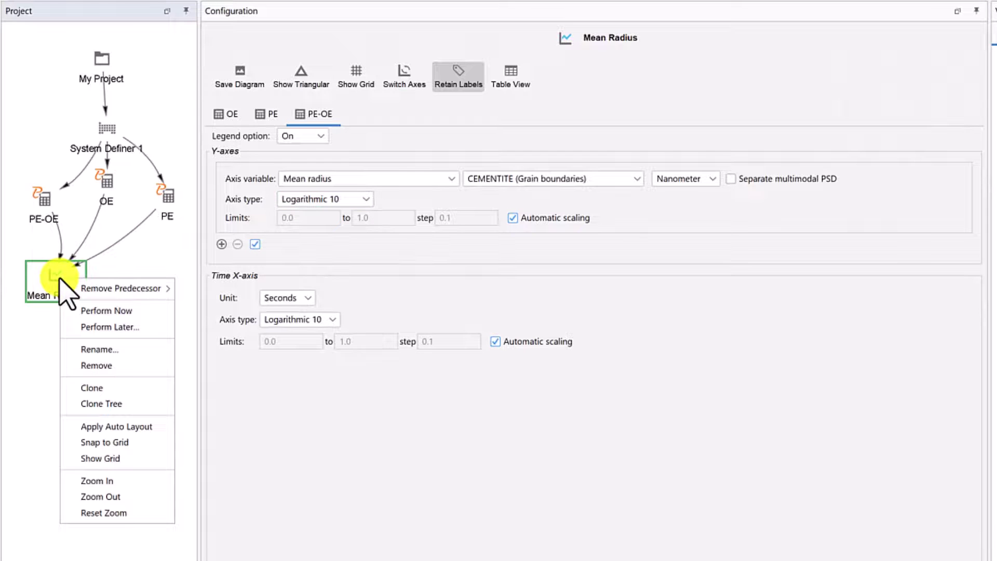
pyautogui.click(86, 388)
pyautogui.moveTo(160, 301); pyautogui.dragTo(131, 297)
pyautogui.rightClick(131, 293)
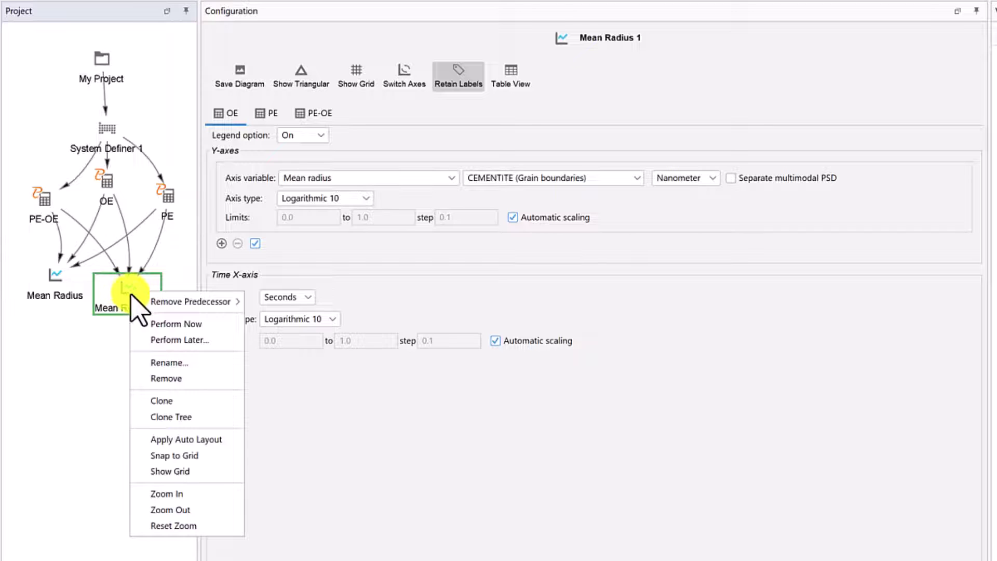
pyautogui.click(145, 361)
pyautogui.write('Mn in Cementite')
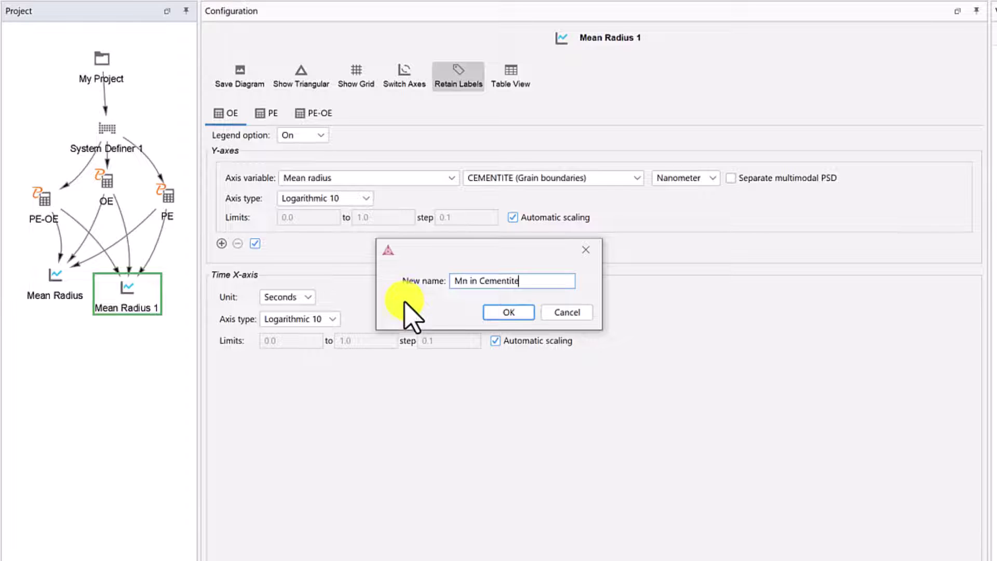
pyautogui.click(506, 311)
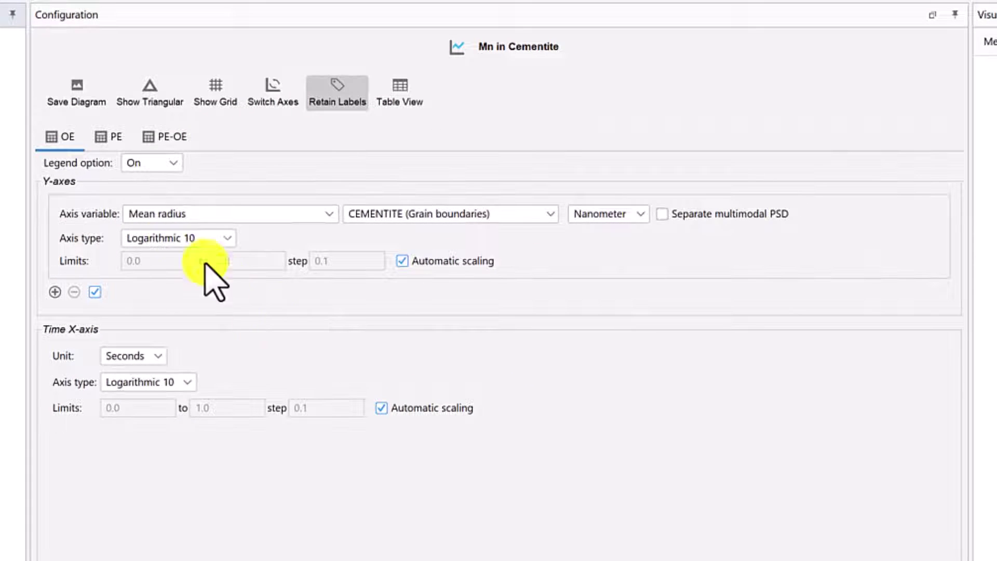
# - Set OE's Y-axis to precipitate composition of Mn as mole fraction on a linear scale
pyautogui.click(91, 136)
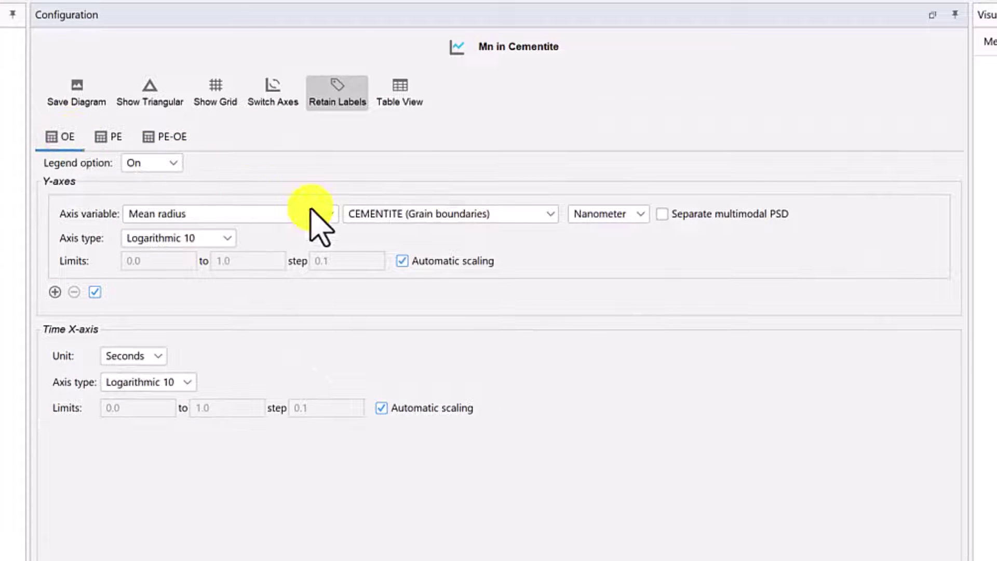
pyautogui.click(330, 213)
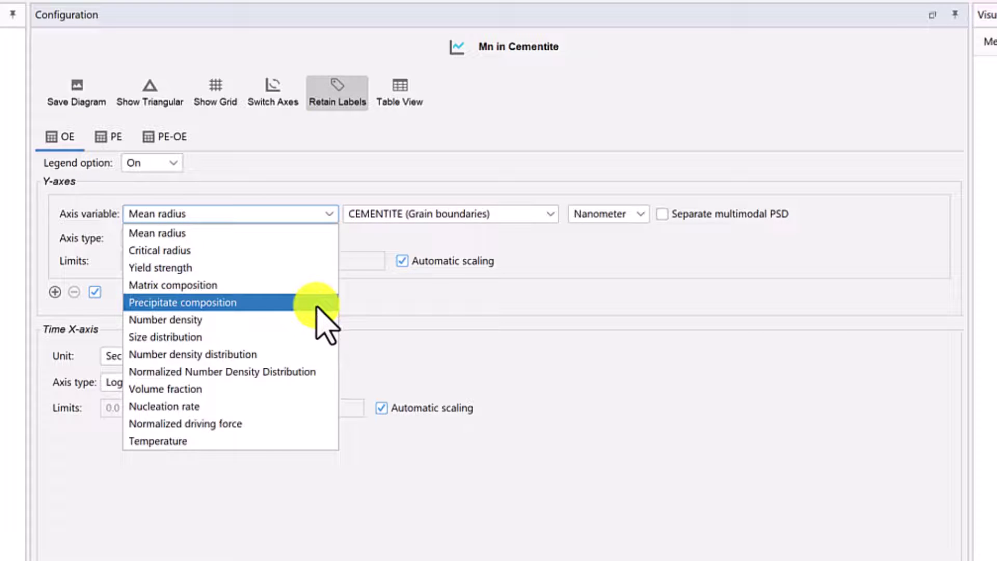
pyautogui.click(317, 303)
pyautogui.click(623, 219)
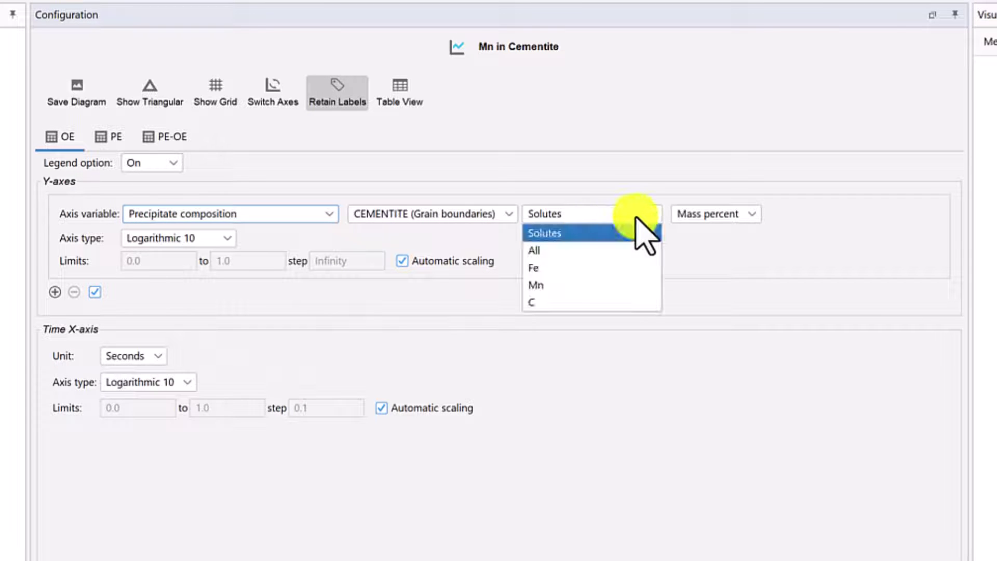
pyautogui.click(629, 284)
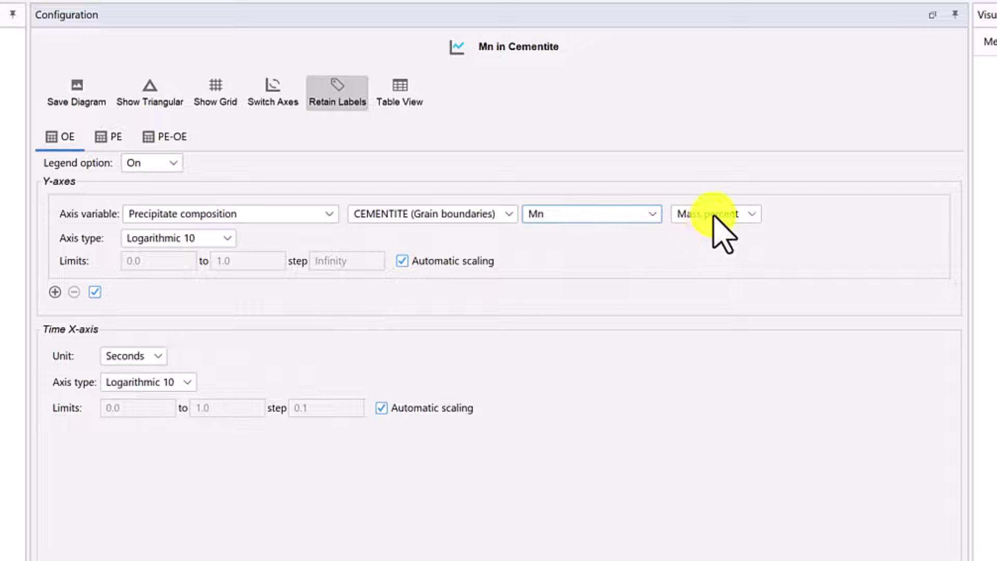
pyautogui.click(712, 213)
pyautogui.click(717, 283)
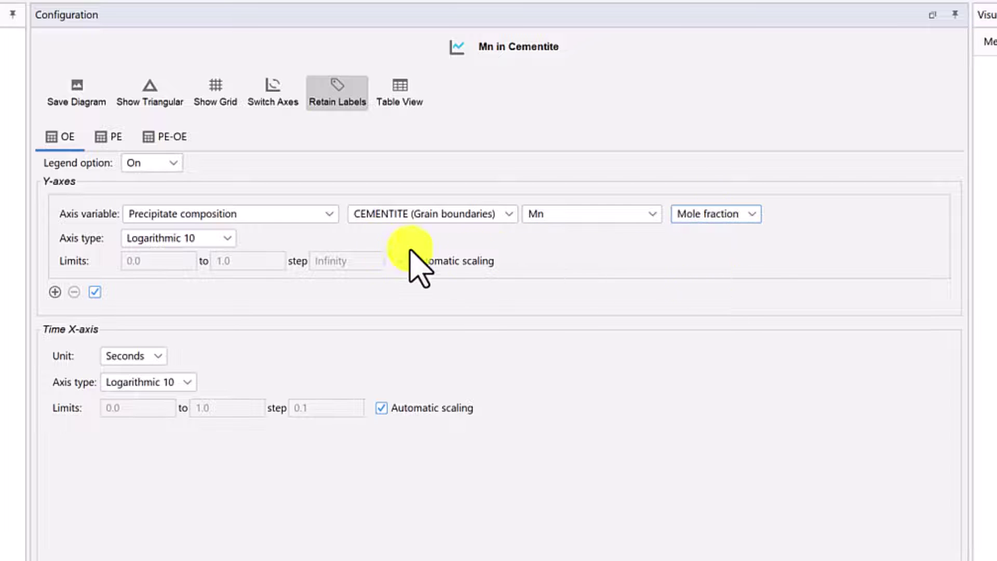
pyautogui.click(227, 240)
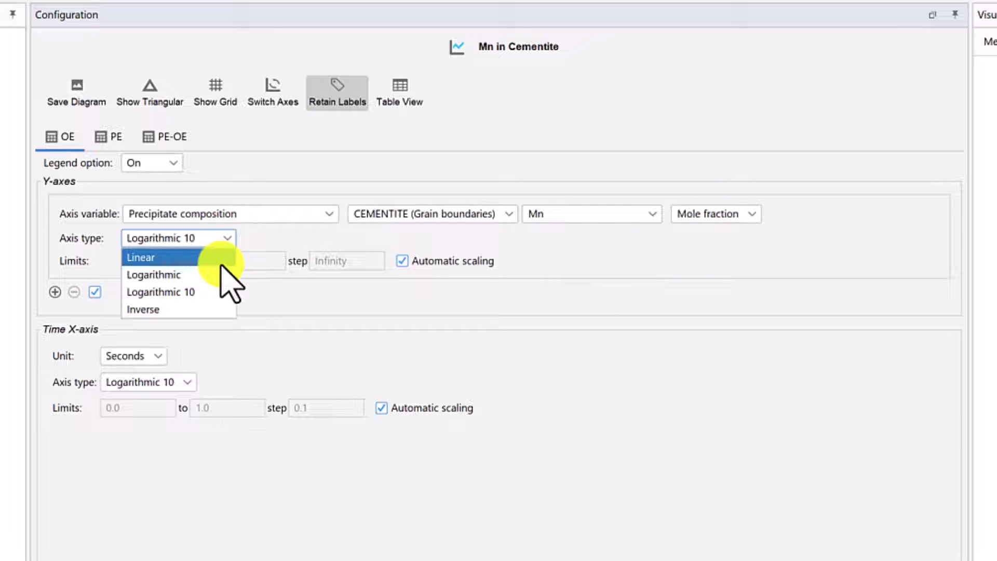
pyautogui.click(218, 257)
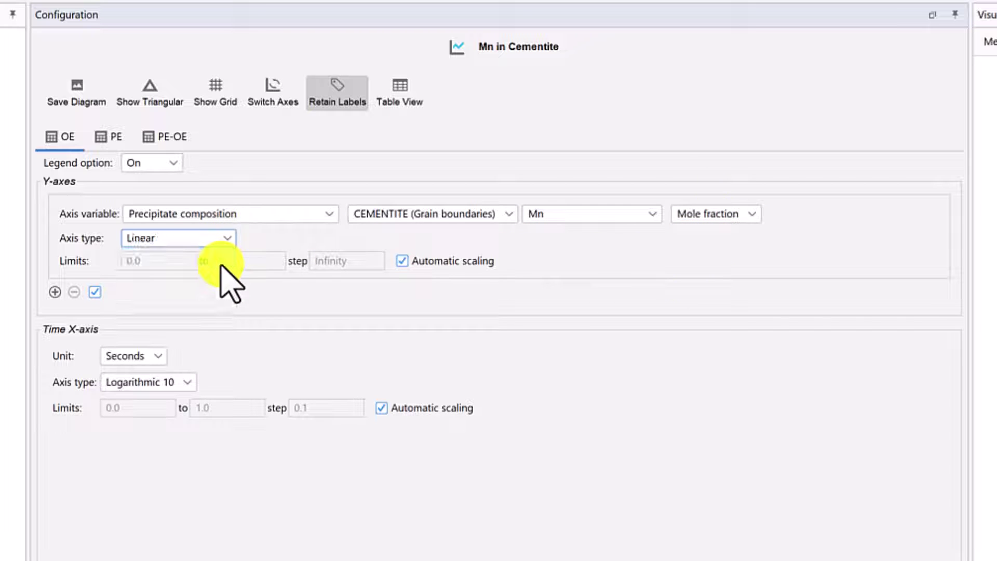
# - Turn off time-axis automatic scaling and set time limits 0.01 to 1000000 s
pyautogui.click(381, 408)
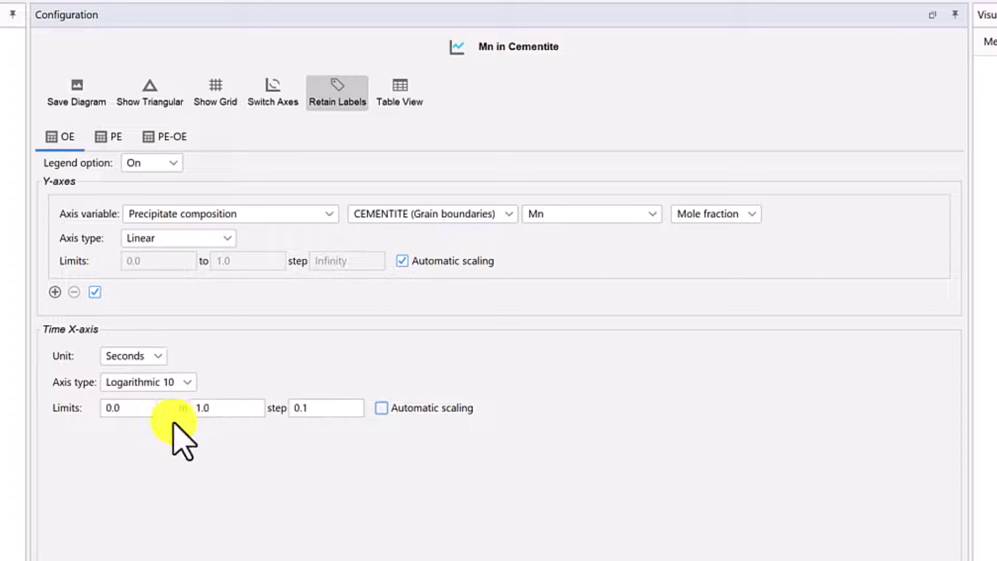
pyautogui.doubleClick(156, 409)
pyautogui.write('0.')
pyautogui.press('Tab')
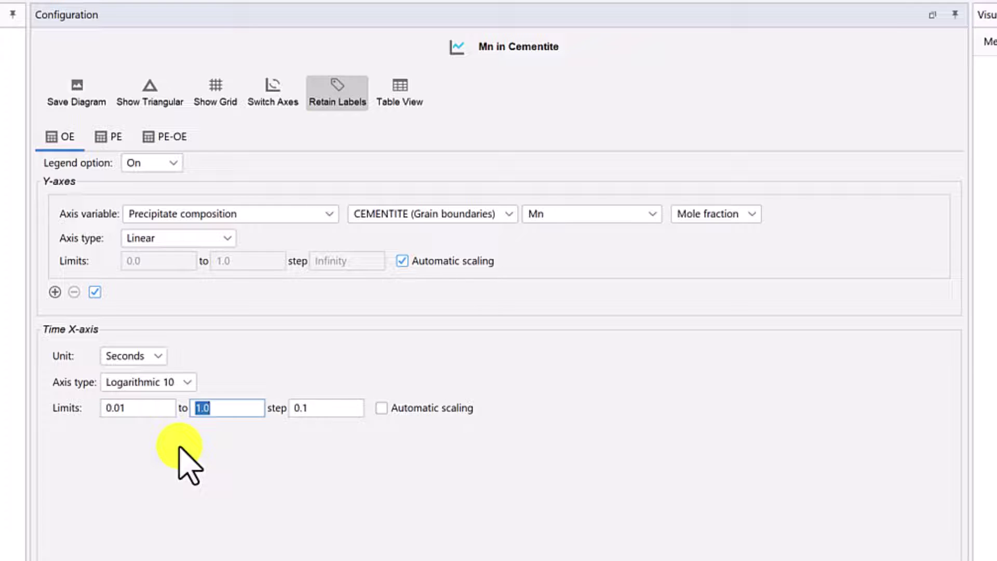
pyautogui.press('Tab')
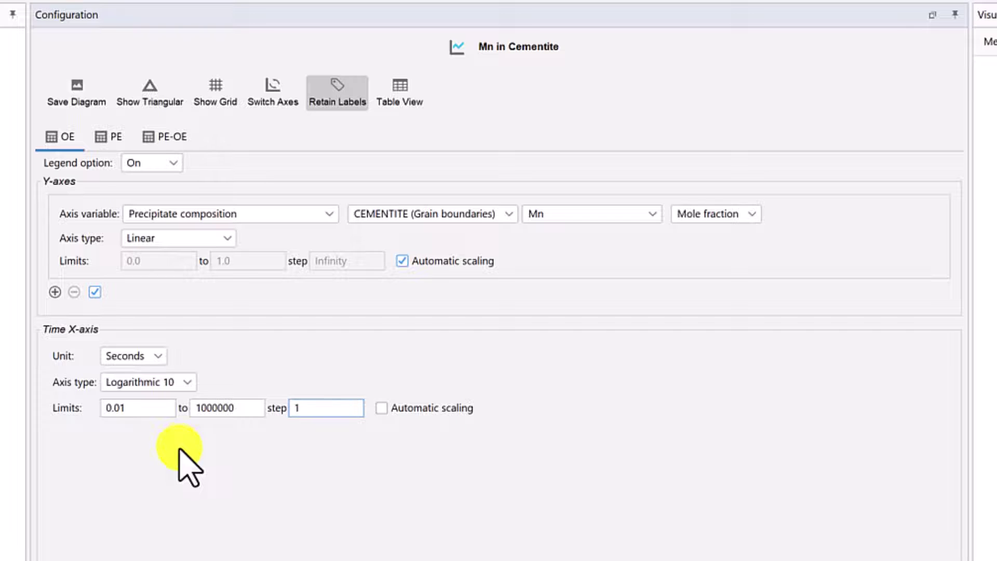
pyautogui.click(108, 137)
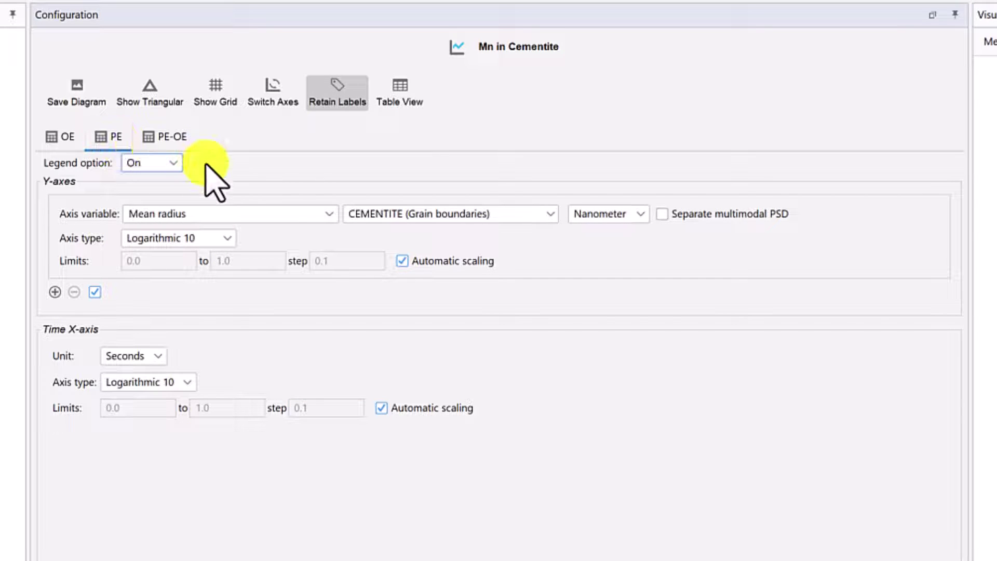
# - Set PE's Y-axis to precipitate composition of Mn as mole fraction on a linear scale
pyautogui.click(325, 213)
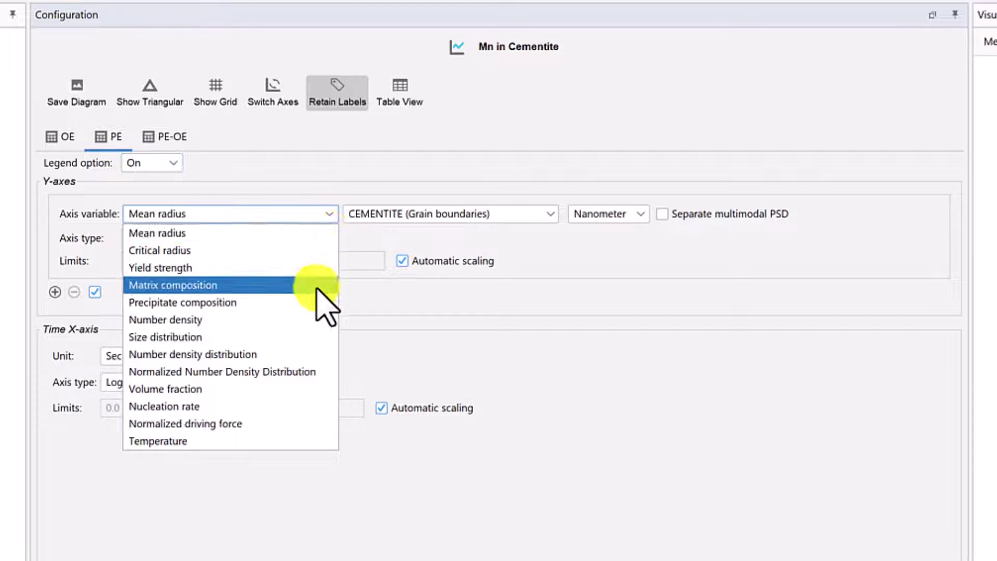
pyautogui.click(323, 302)
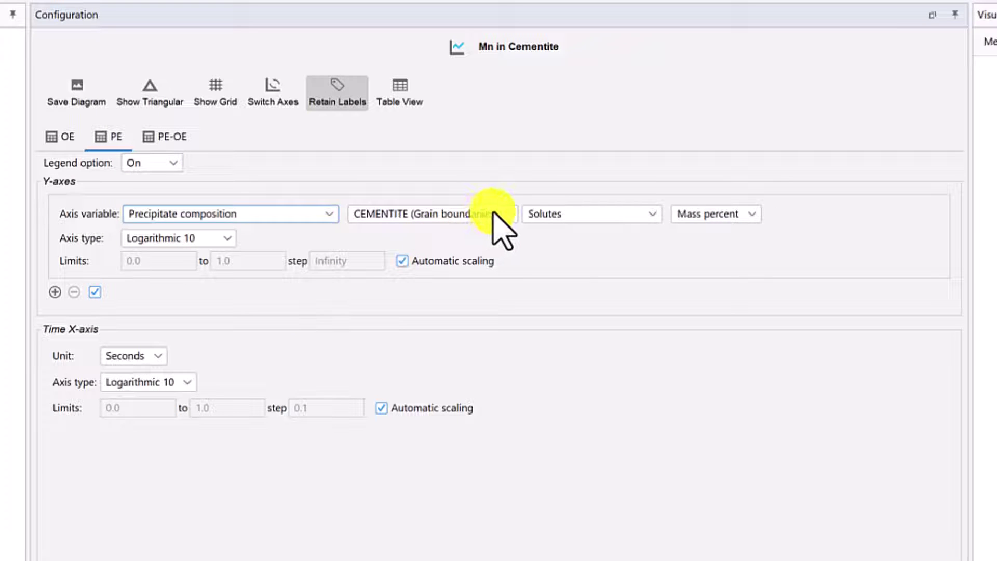
pyautogui.click(632, 219)
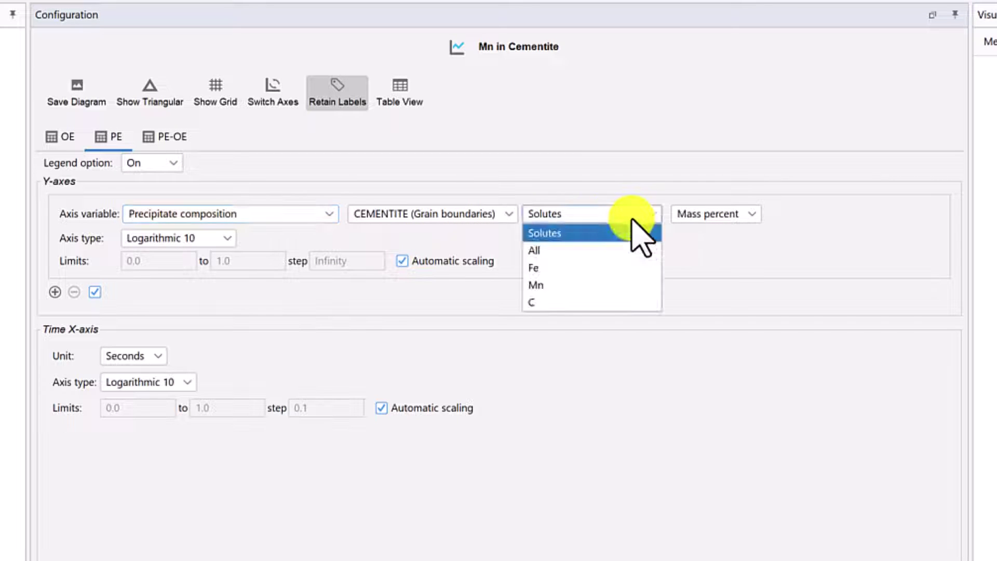
pyautogui.click(629, 283)
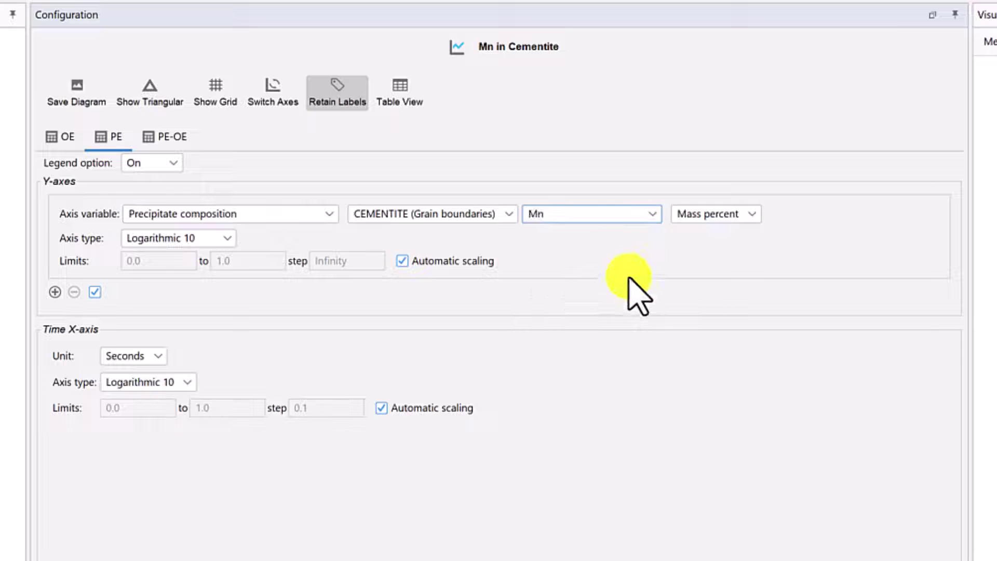
pyautogui.click(730, 218)
pyautogui.click(732, 287)
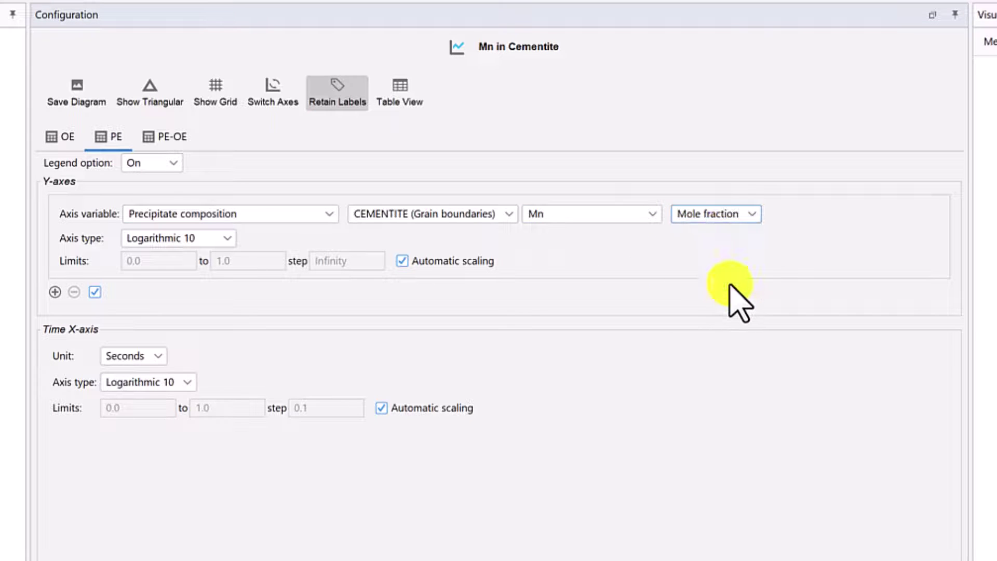
pyautogui.click(226, 242)
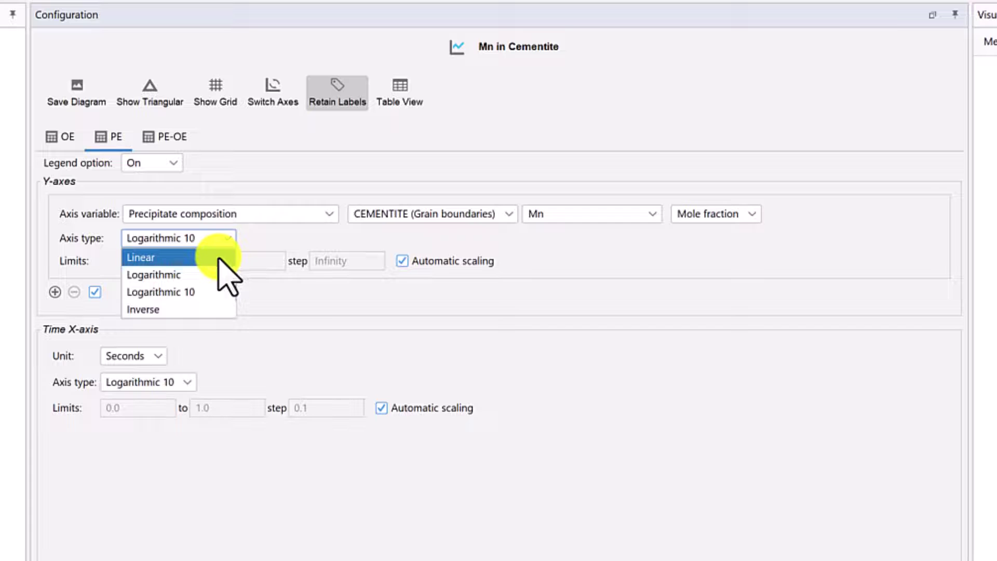
pyautogui.click(222, 258)
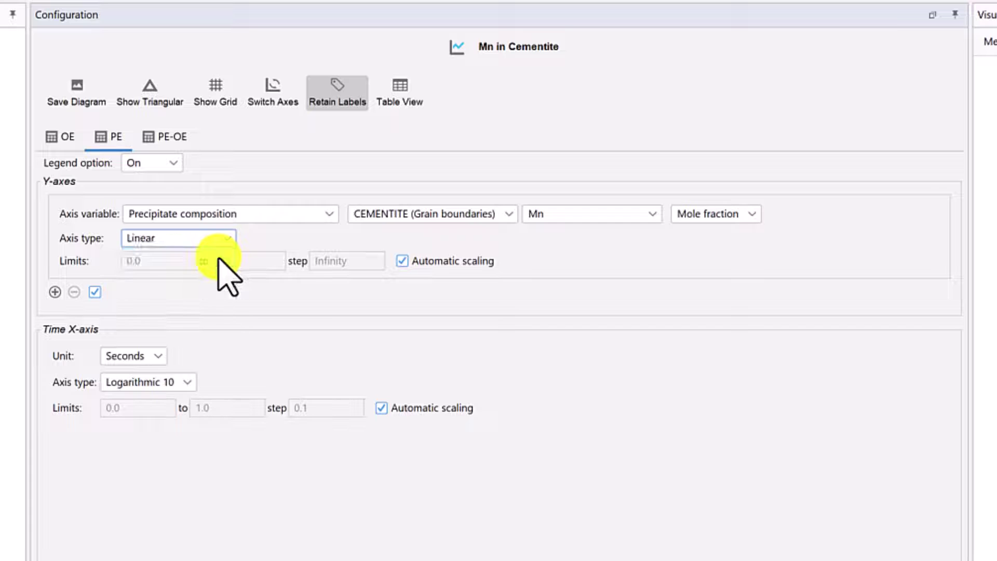
# - Turn off PE's time-axis automatic scaling, keeping limits 0.01 to 1000000 s
pyautogui.click(381, 408)
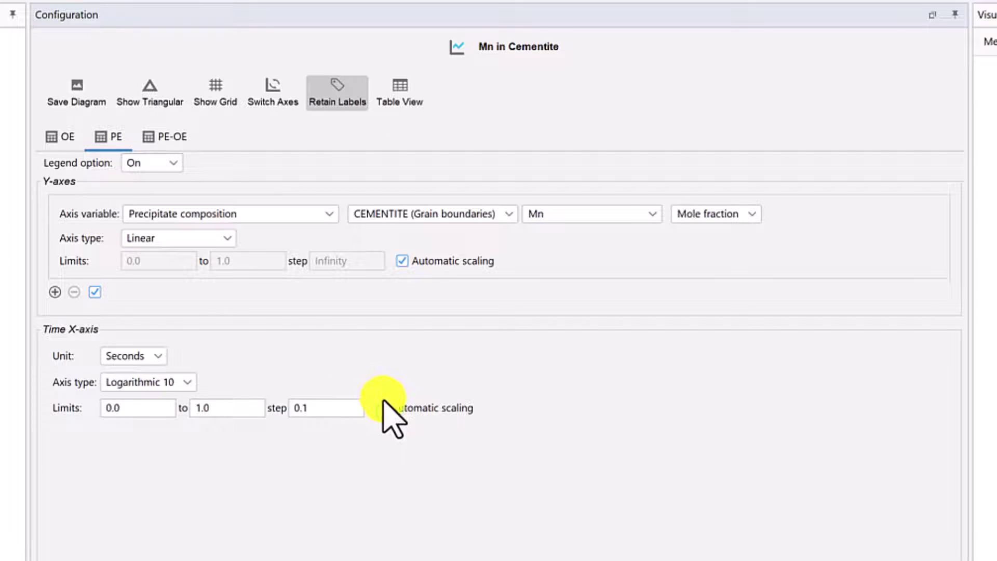
pyautogui.doubleClick(169, 408)
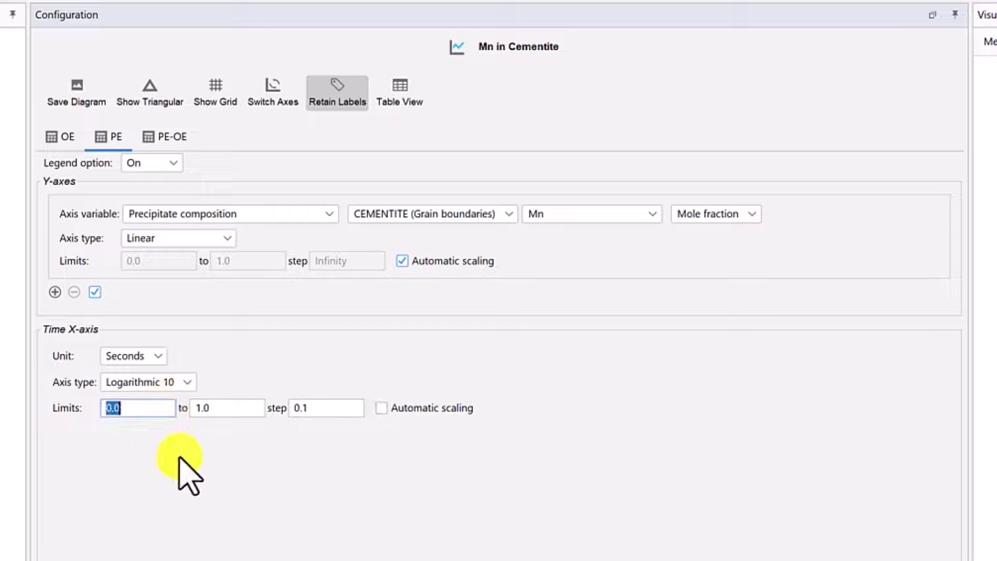
pyautogui.press('Tab')
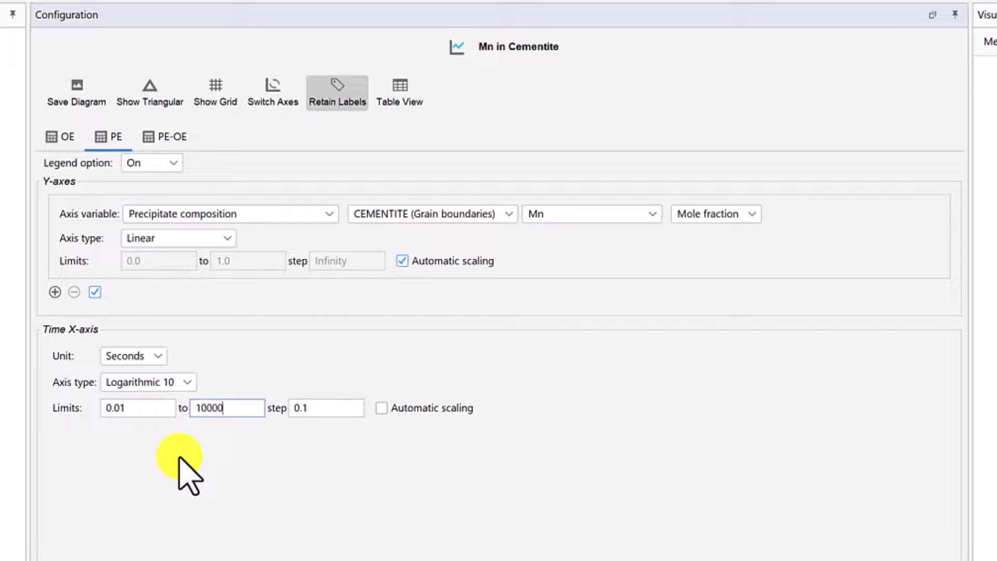
pyautogui.press('Tab')
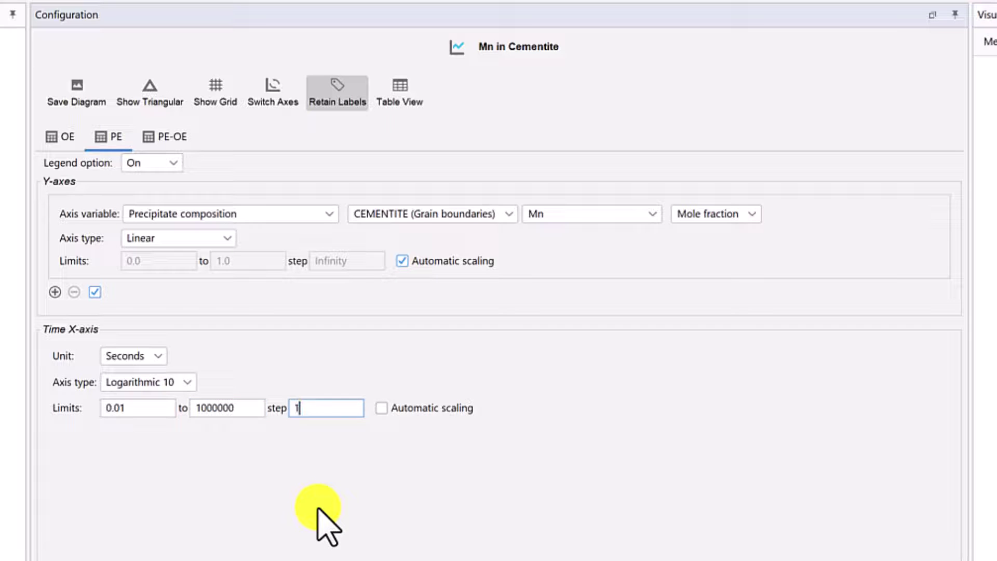
pyautogui.click(184, 144)
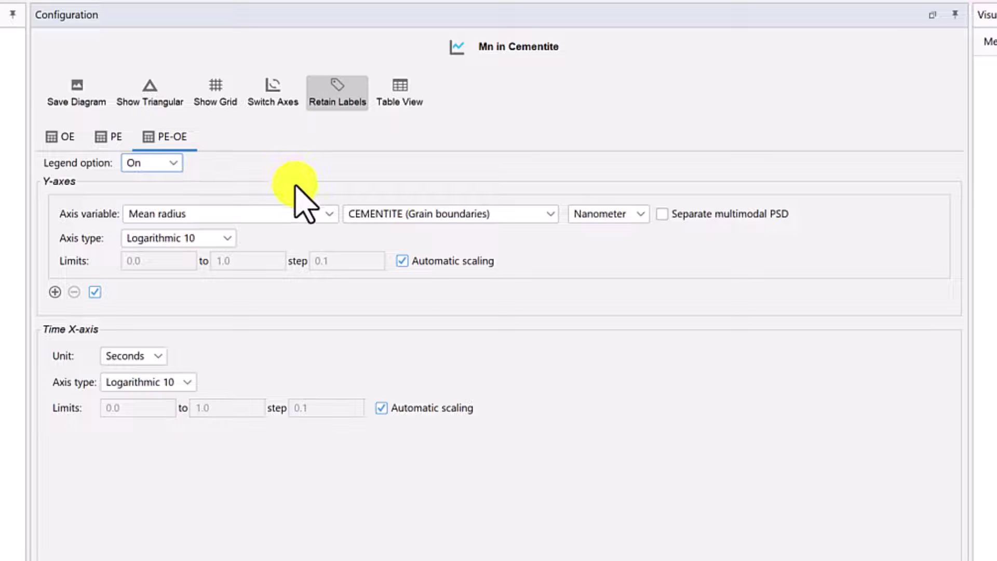
# - Set PE-OE's Y-axis to precipitate composition of Mn as mole fraction on a linear scale
pyautogui.click(316, 214)
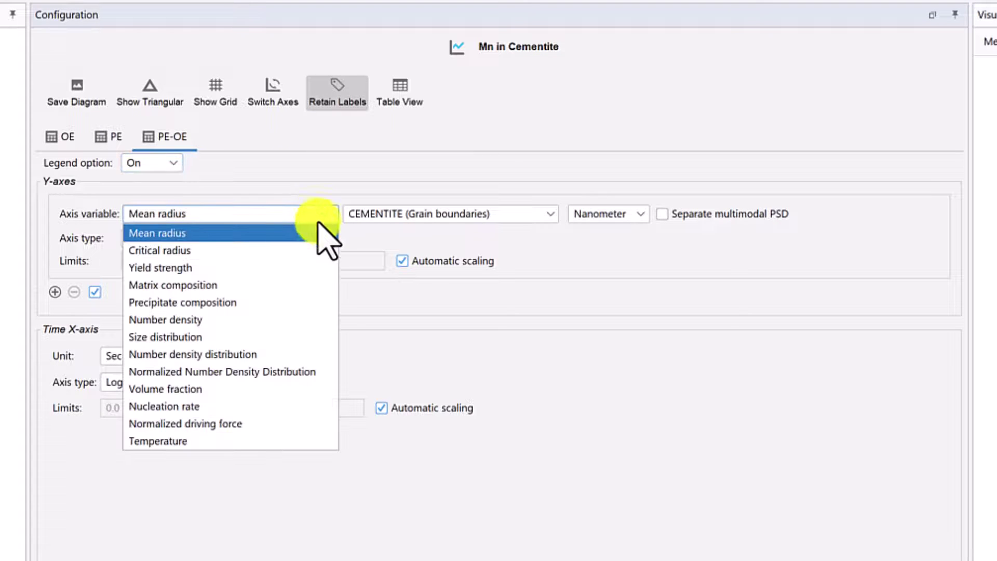
pyautogui.click(285, 304)
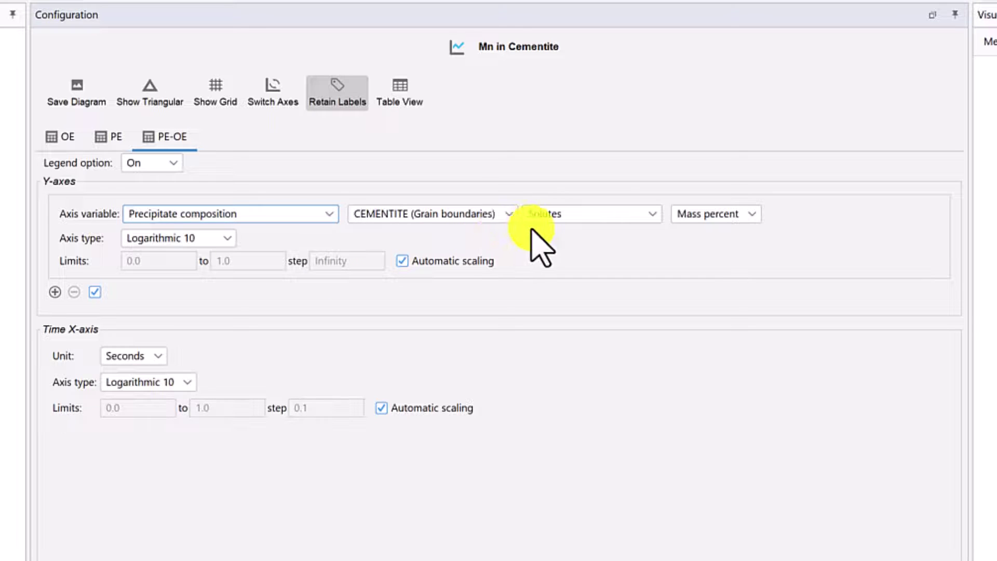
pyautogui.click(599, 220)
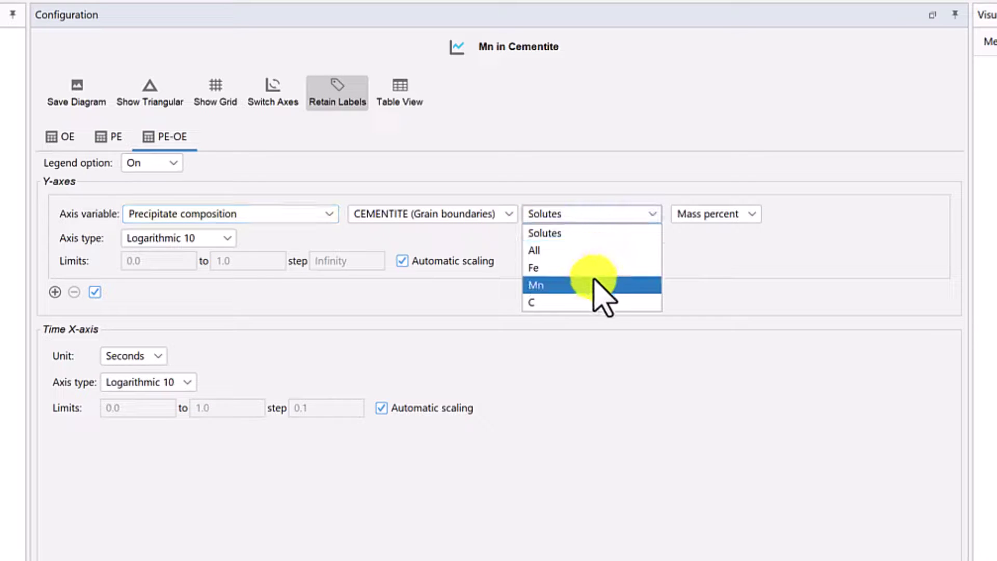
pyautogui.click(594, 285)
pyautogui.click(715, 214)
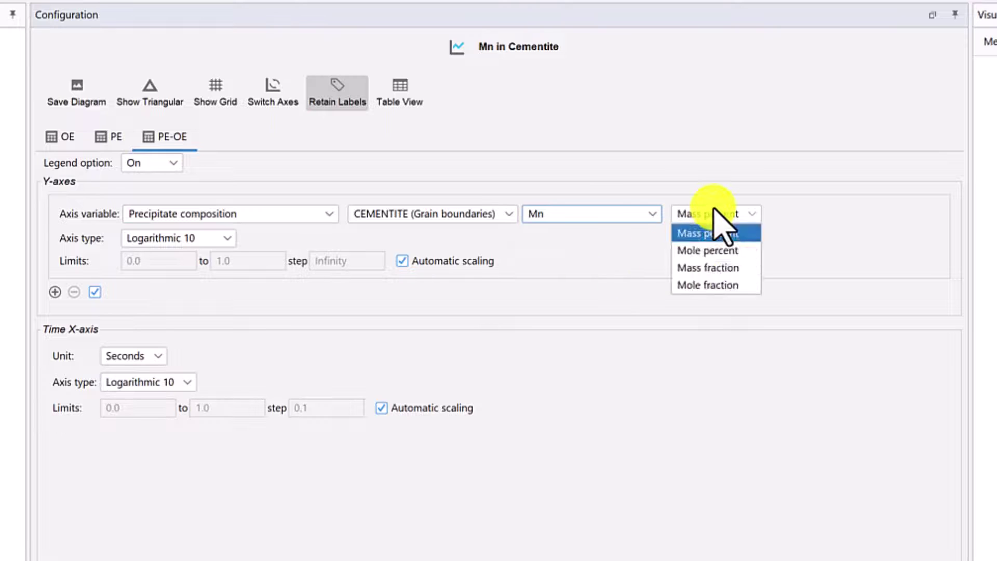
pyautogui.click(710, 285)
pyautogui.click(220, 239)
pyautogui.click(216, 255)
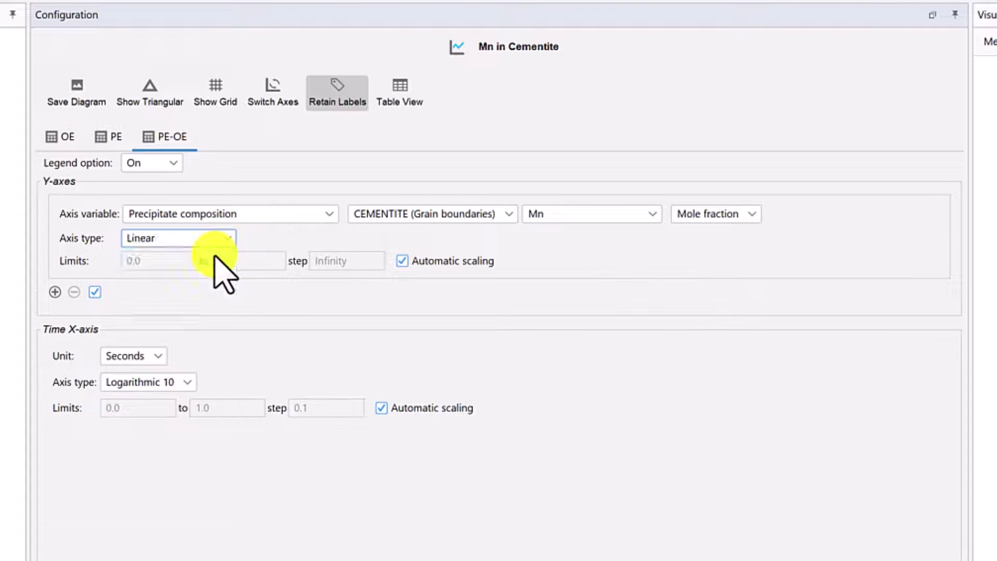
# - Fix PE-OE's Y-axis at 0–0.14 and time limits at 0.01 to 1000000 s
pyautogui.click(403, 261)
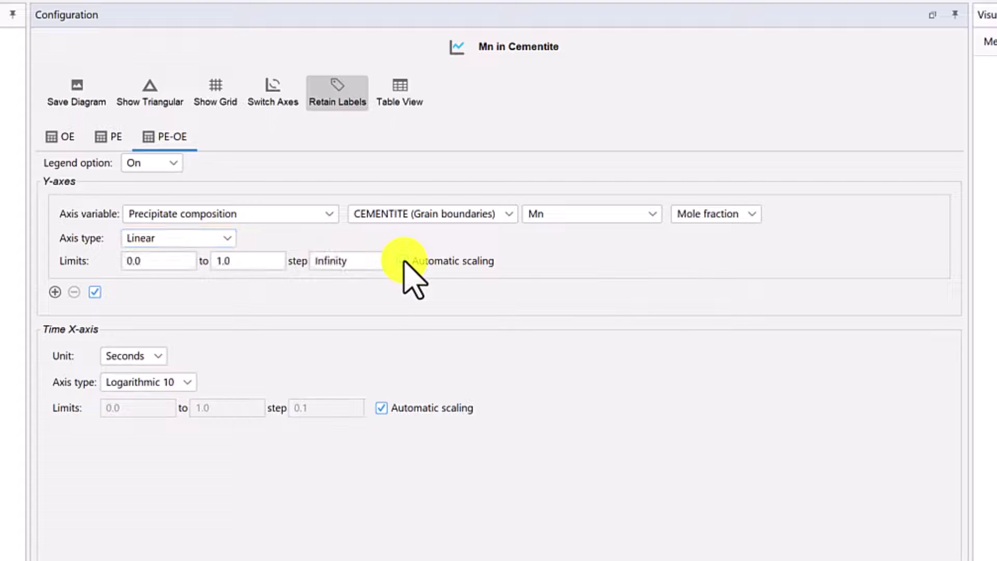
pyautogui.click(258, 261)
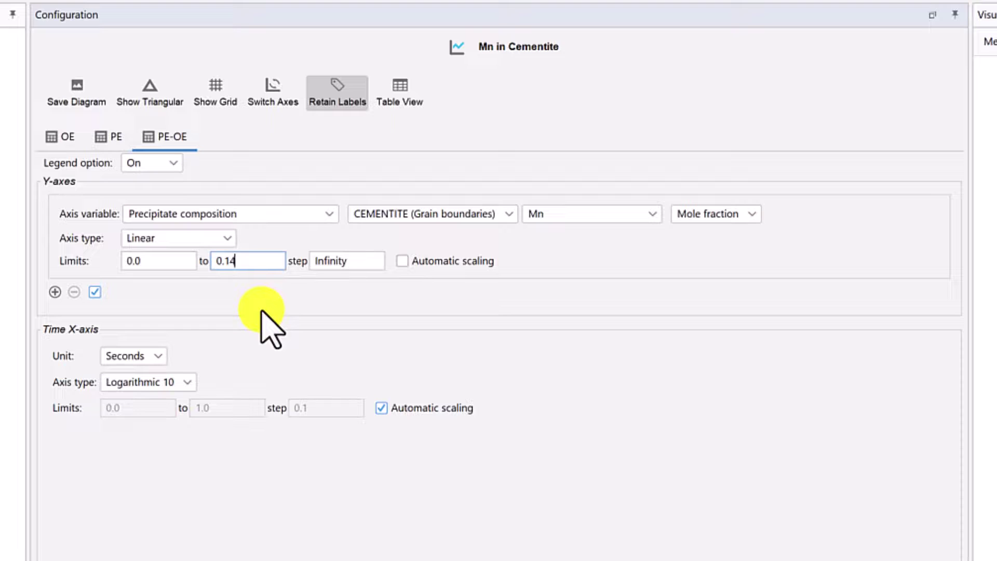
pyautogui.click(381, 407)
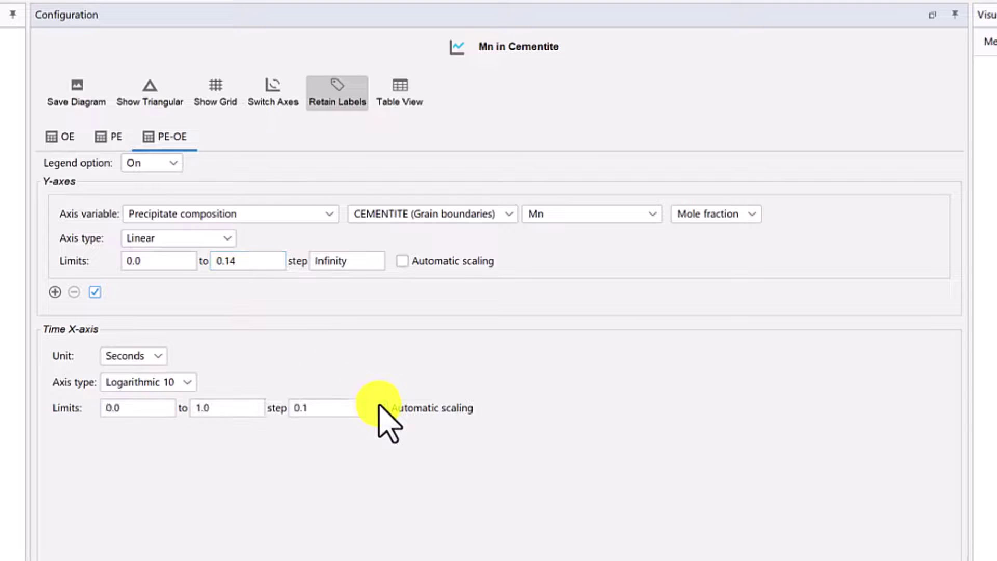
pyautogui.click(165, 408)
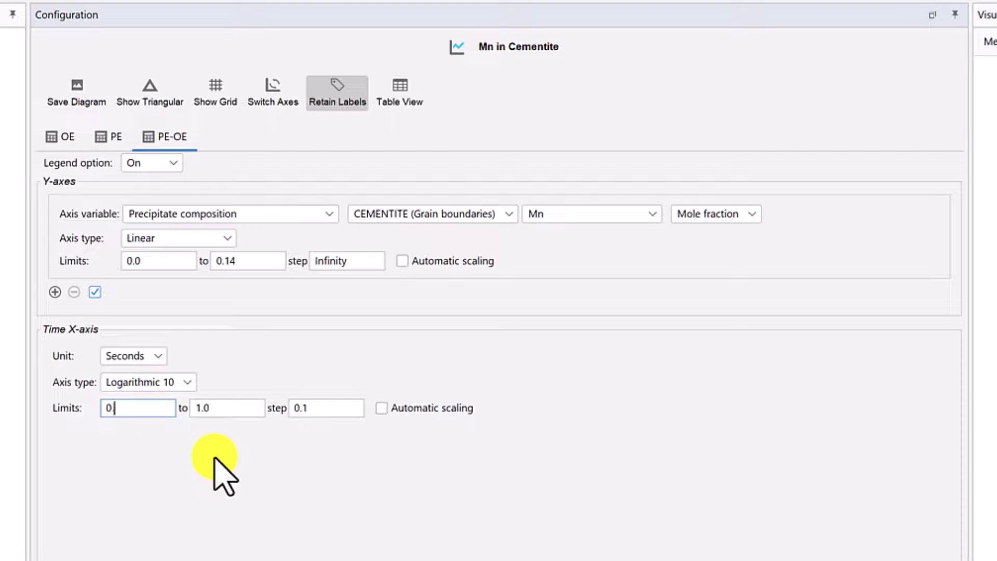
pyautogui.write('0.01')
pyautogui.press('Tab')
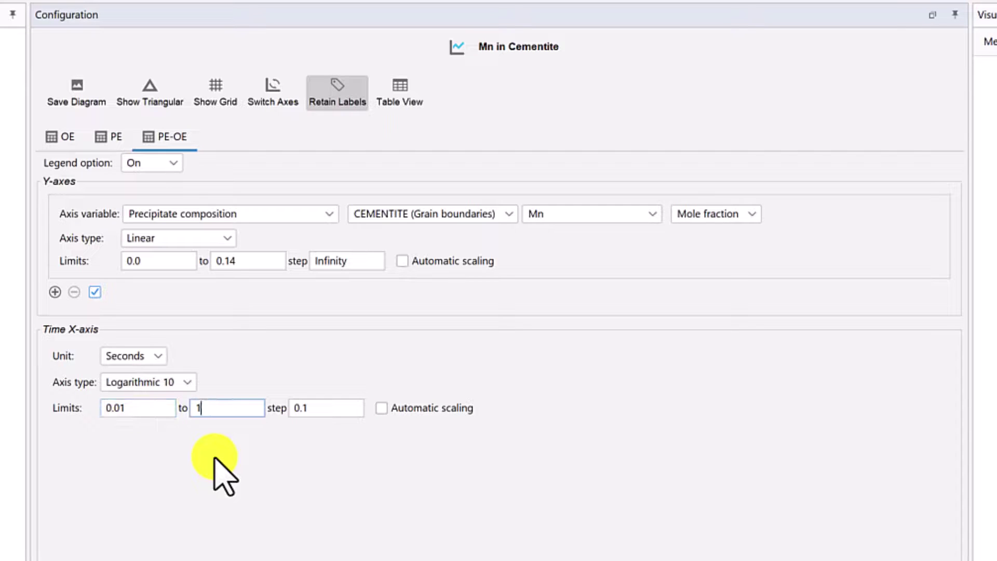
pyautogui.write('1000000')
pyautogui.press('Tab')
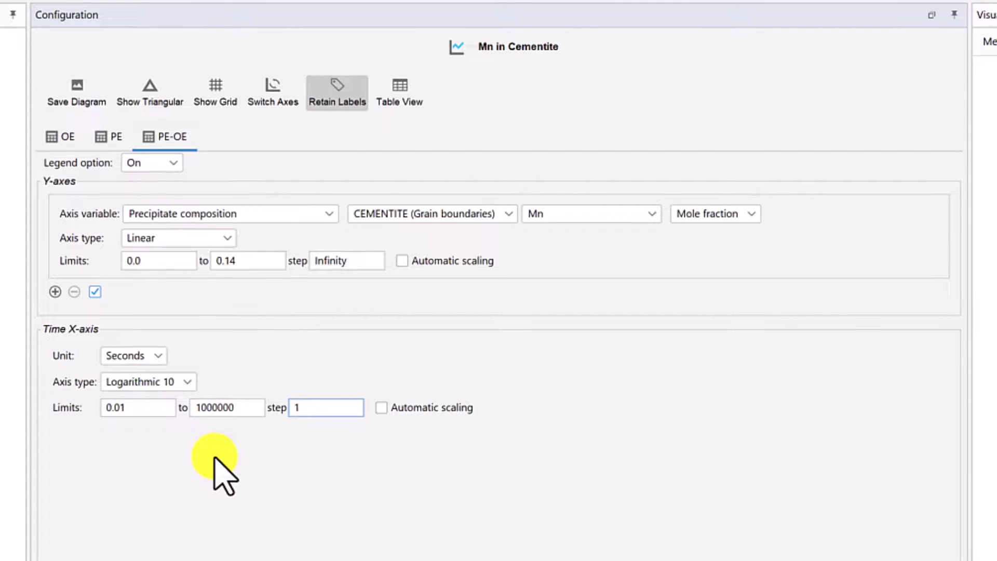
# - Enter time step 1, run the whole project with Perform Now, and view Mn in Cementite
pyautogui.write('1')
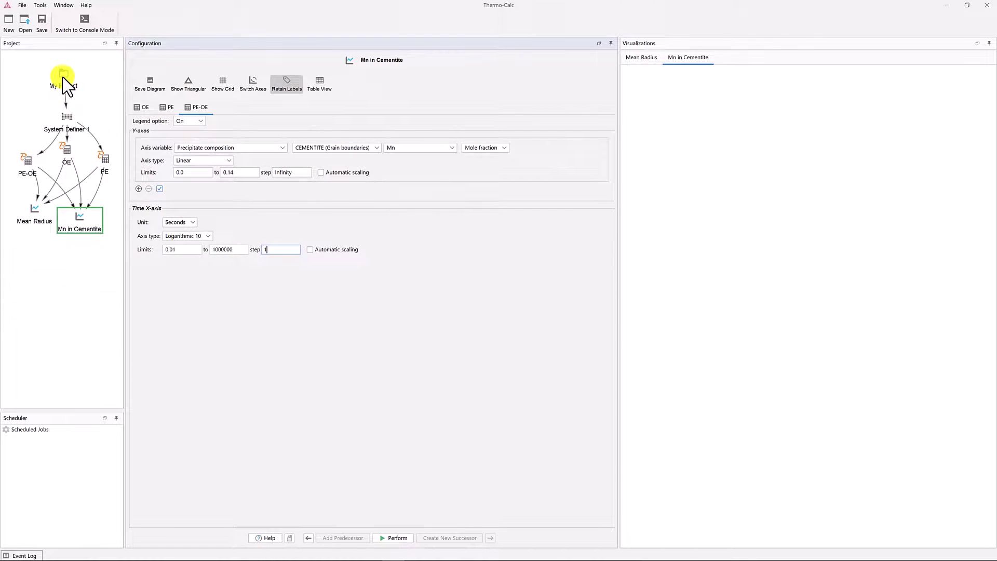
pyautogui.rightClick(67, 87)
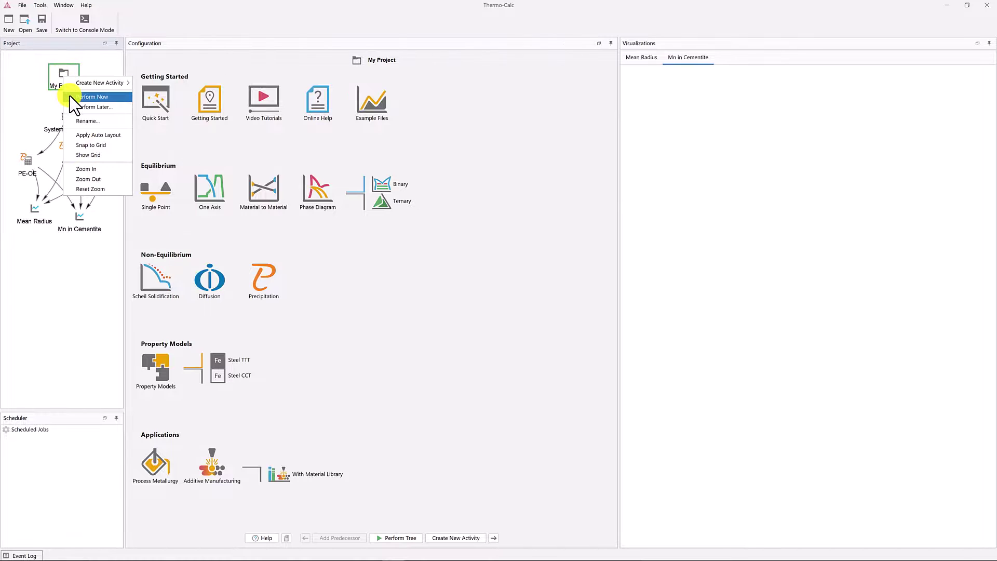
pyautogui.click(91, 97)
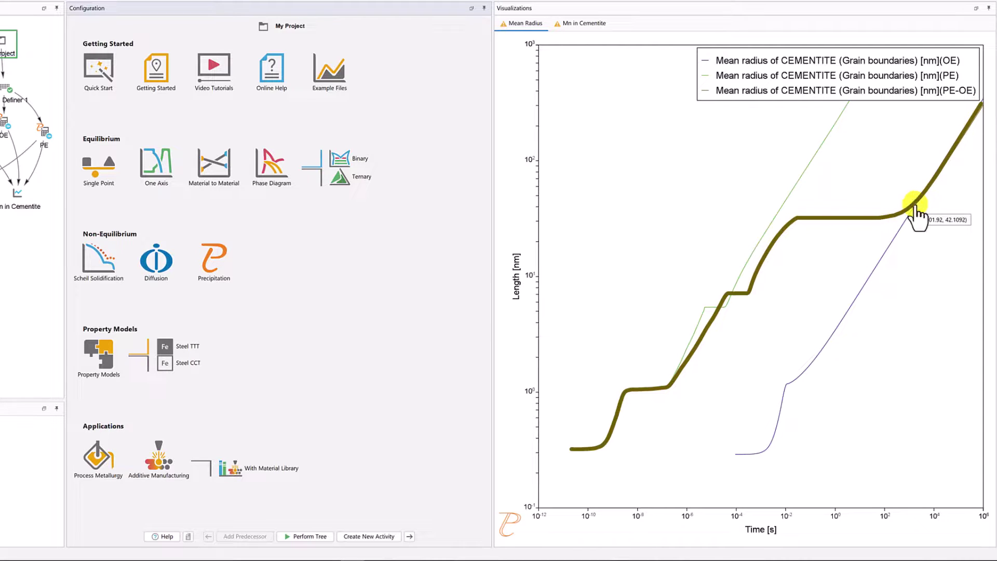
pyautogui.click(596, 25)
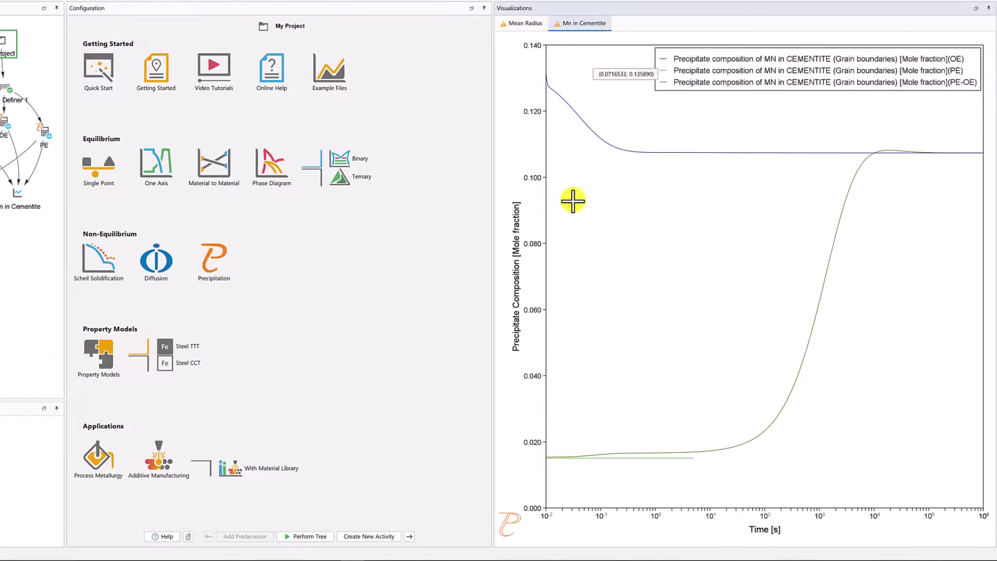